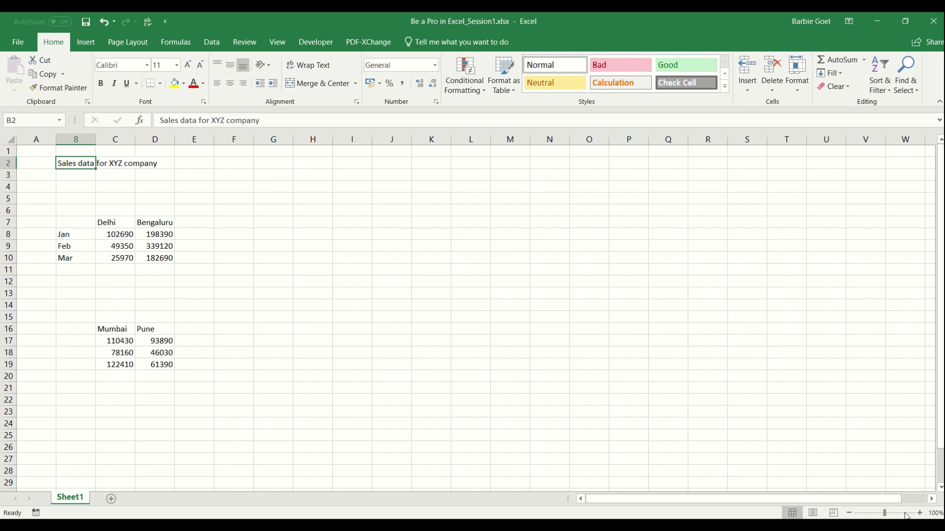
- Move the Mumbai and Pune sales data from C16:D19 to start at E7, beside the Bengaluru column
left_click(919, 513)
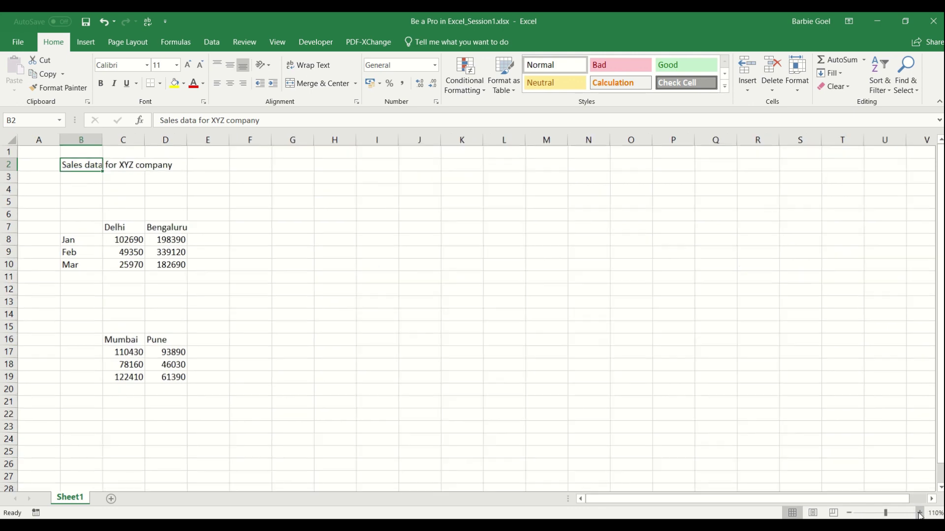
left_click(920, 514)
left_click(919, 513)
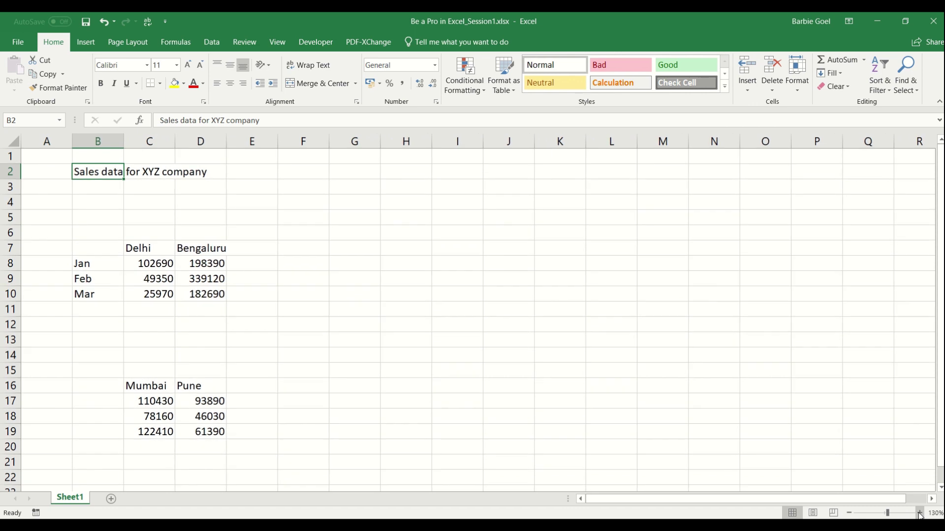
left_click(920, 513)
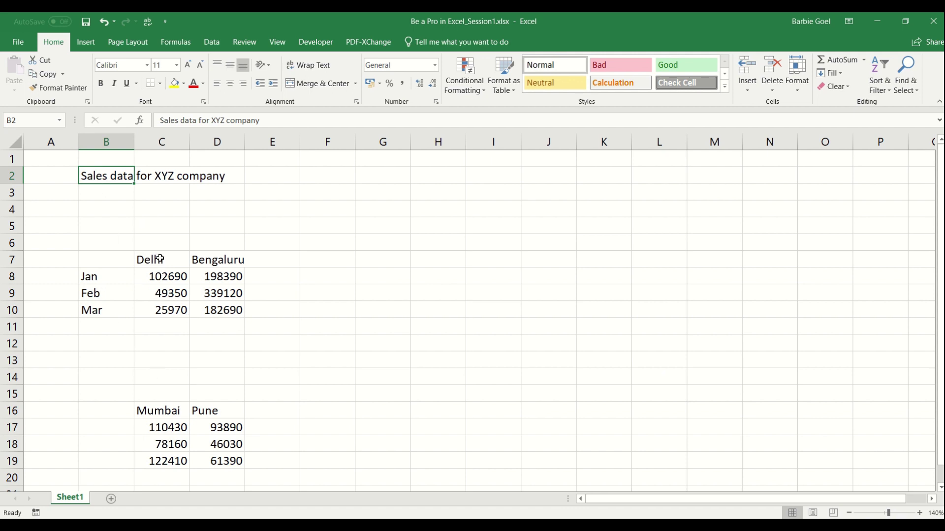
left_click_drag(161, 258, 217, 261)
left_click_drag(170, 413, 216, 413)
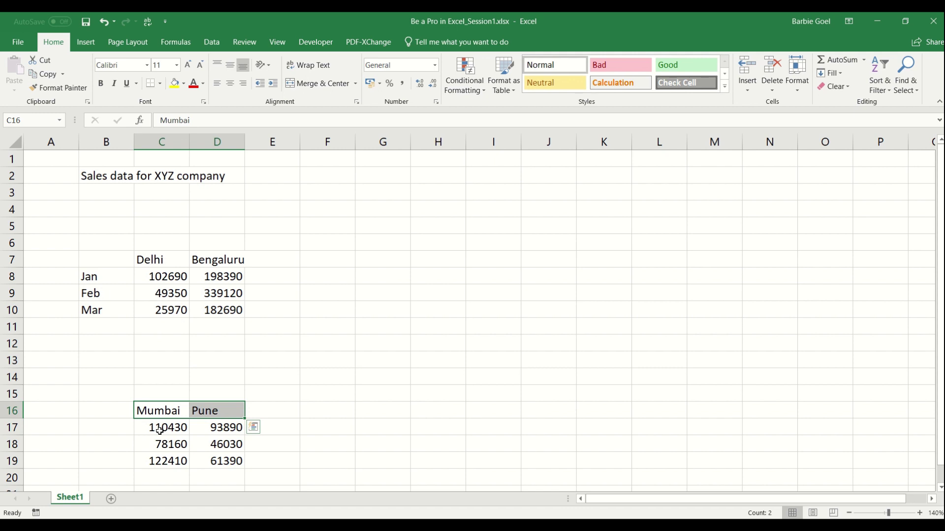
left_click_drag(167, 411, 226, 457)
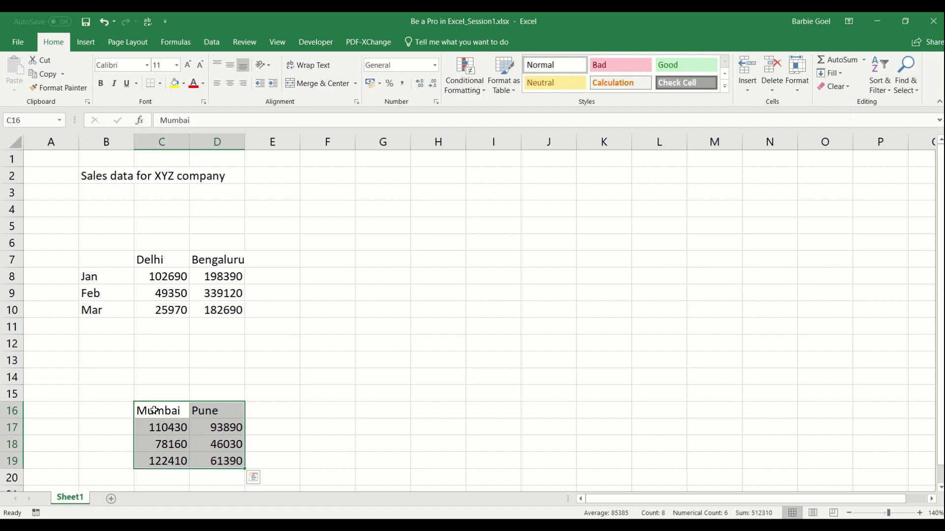
left_click(271, 257)
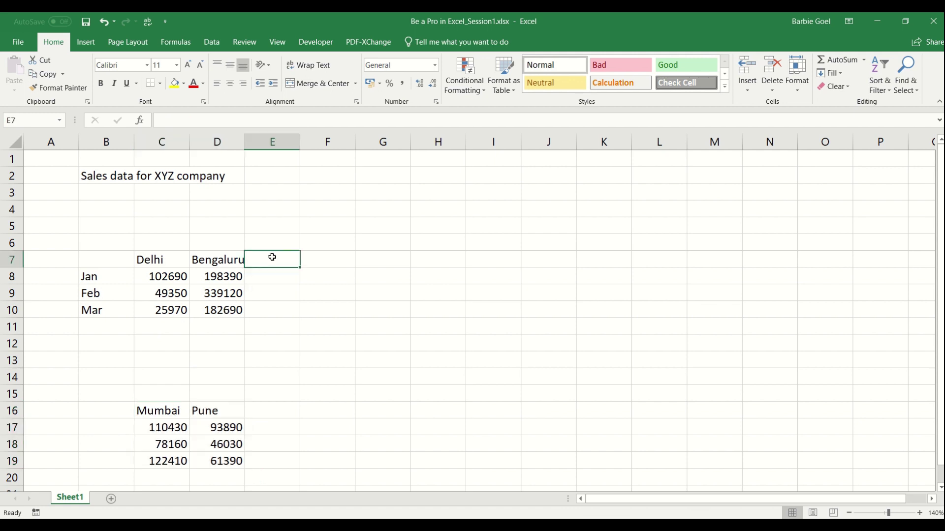
left_click_drag(171, 413, 219, 458)
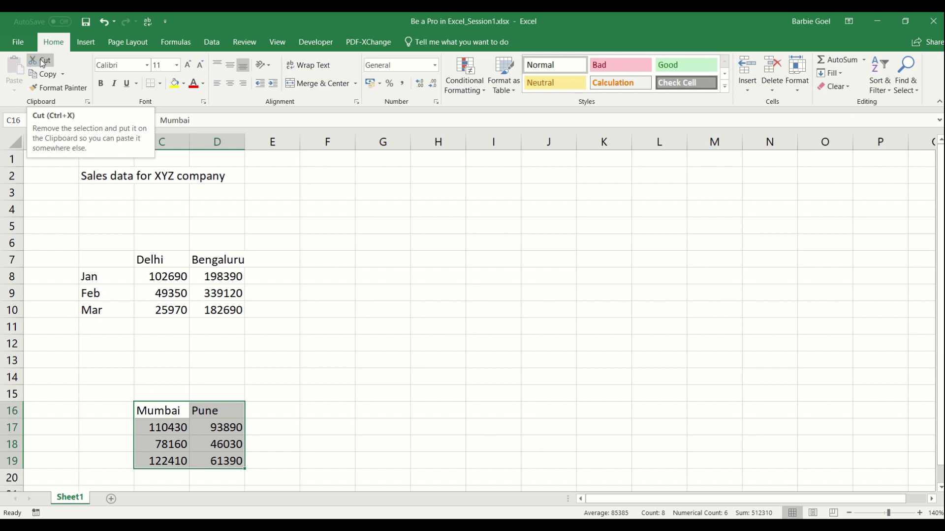
left_click(43, 61)
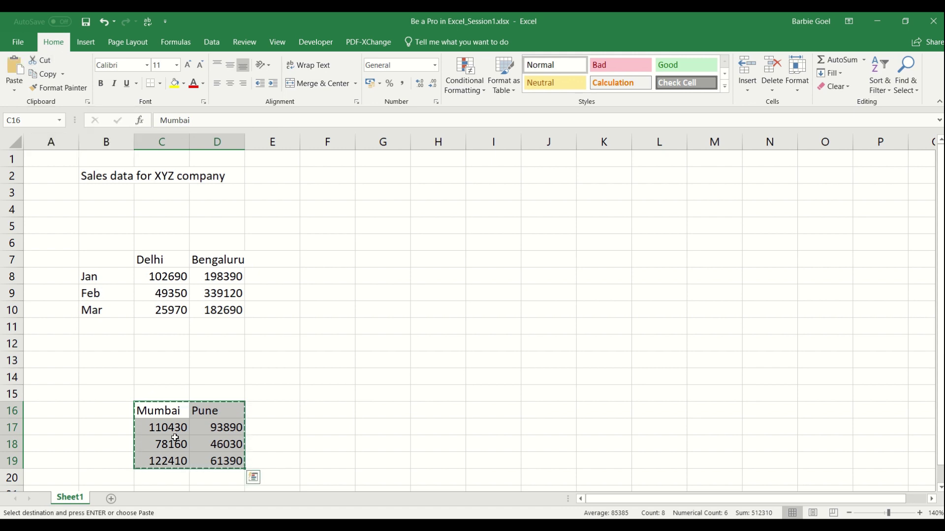
left_click(278, 267)
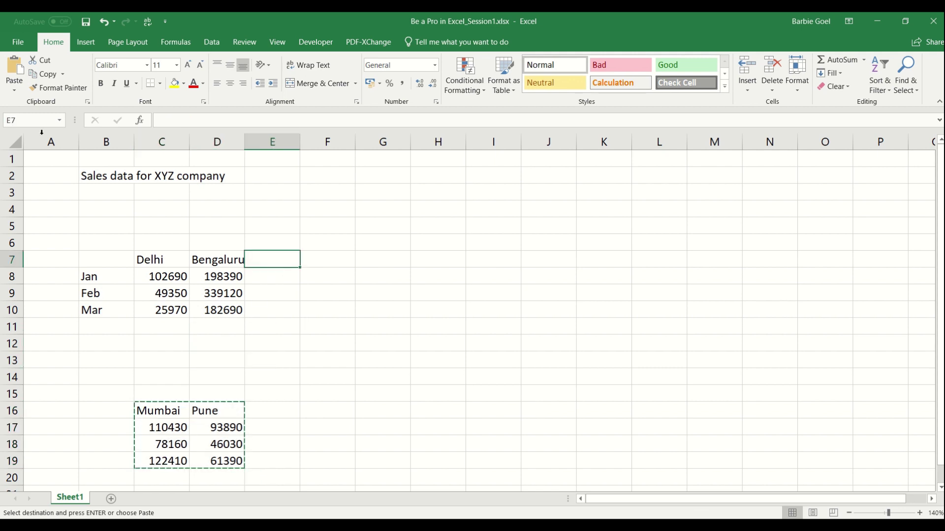
left_click(14, 77)
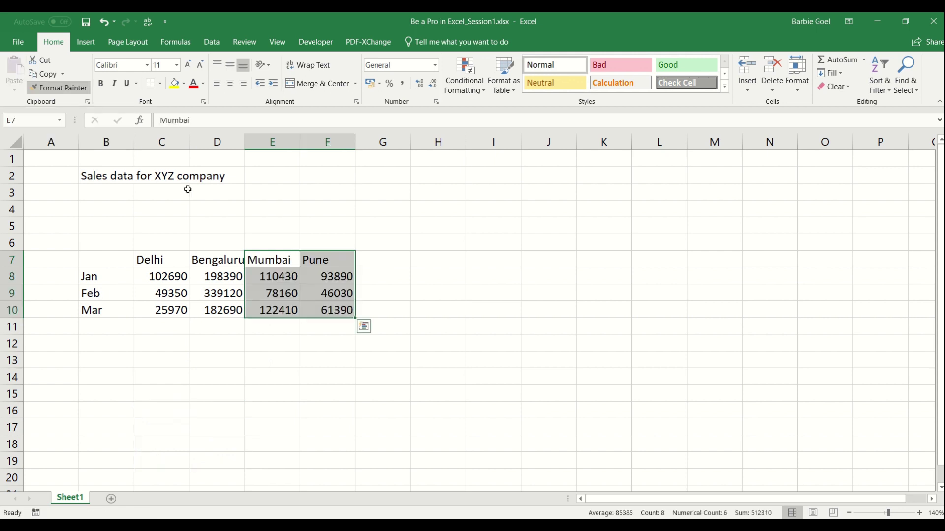
left_click(280, 255)
right_click(280, 258)
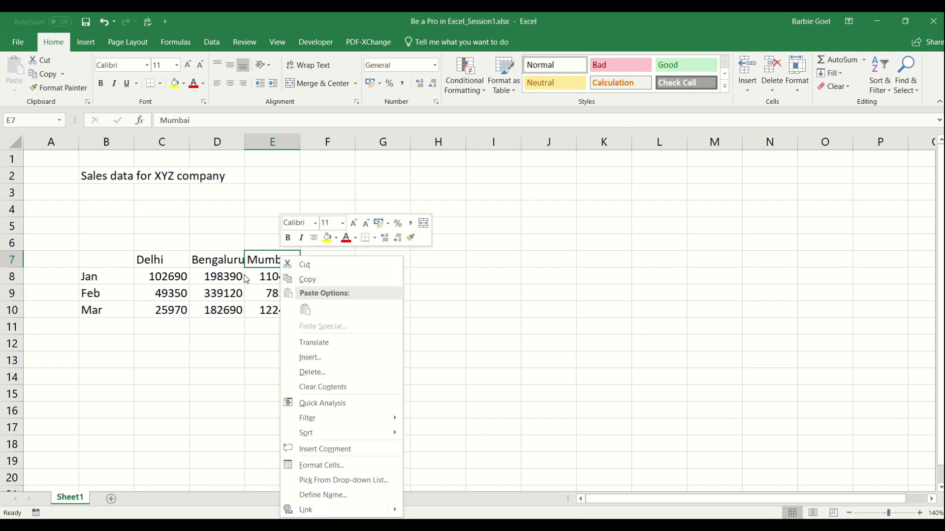
key("Escape")
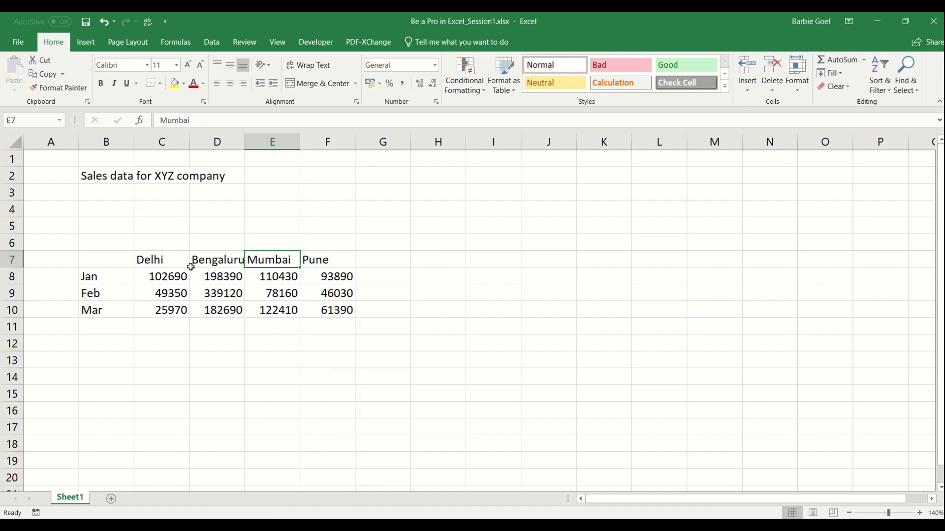
left_click_drag(120, 260, 321, 316)
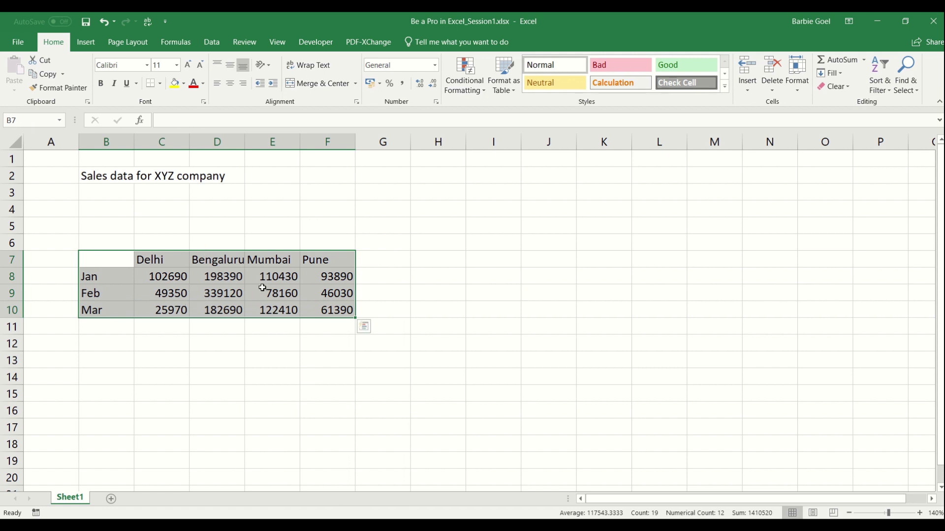
left_click(230, 297)
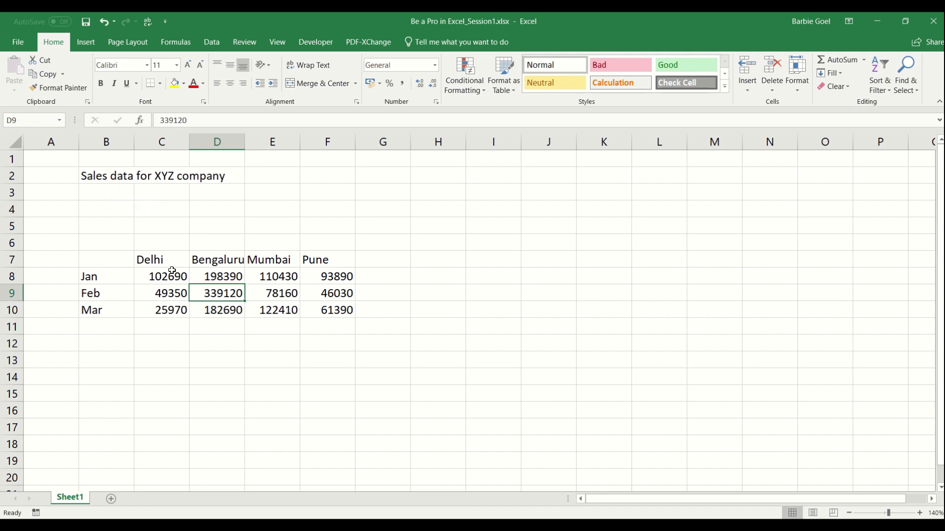
- Delete the empty row 4 between the title and the sales table
left_click_drag(149, 240, 148, 197)
left_click(151, 231)
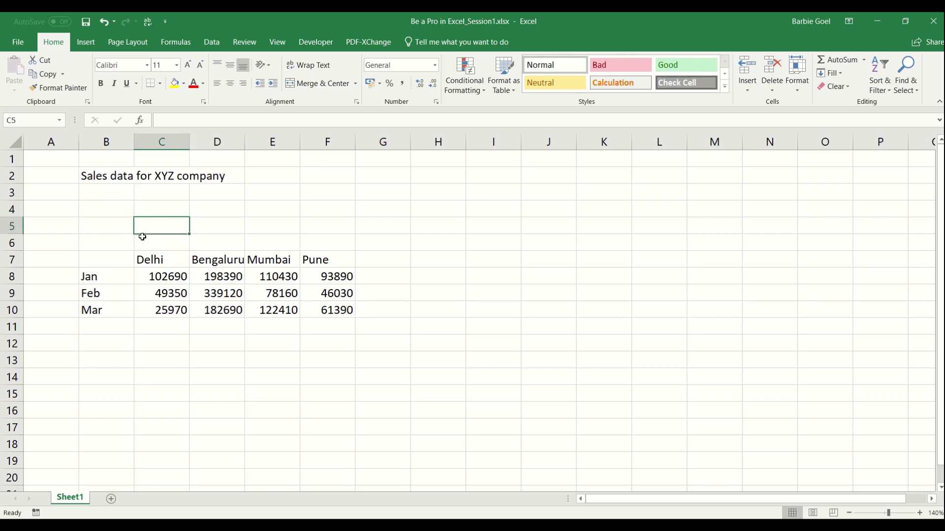
left_click(145, 210)
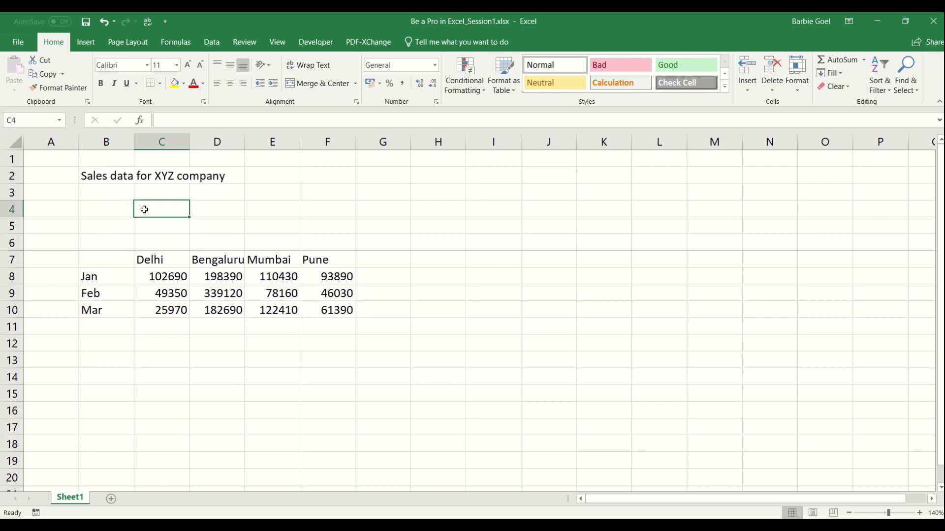
key("shift+space")
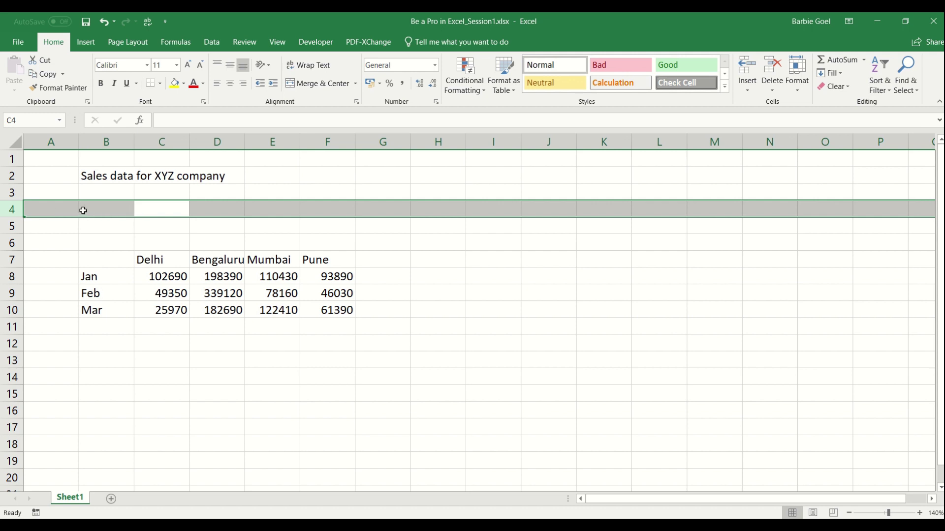
right_click(10, 210)
left_click(44, 311)
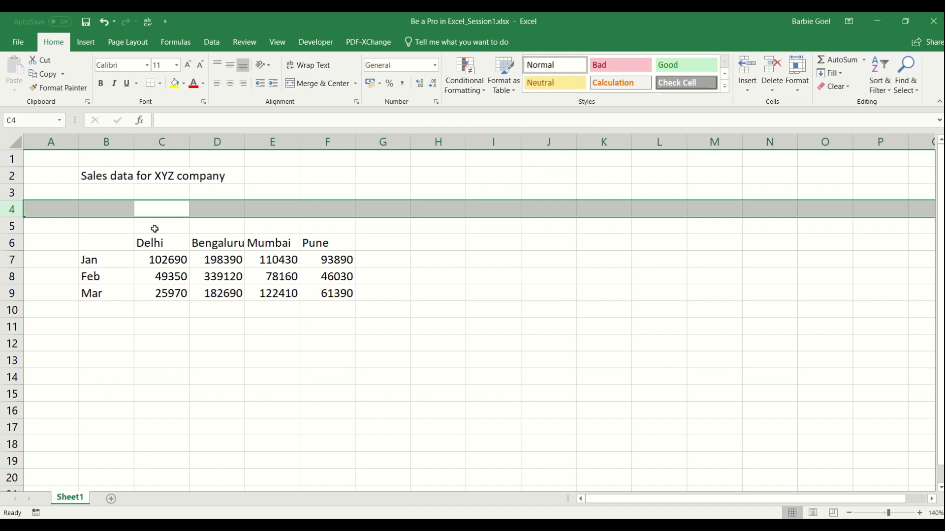
- Delete the two remaining empty rows 4 and 5 directly above the city headings
left_click_drag(154, 229, 152, 213)
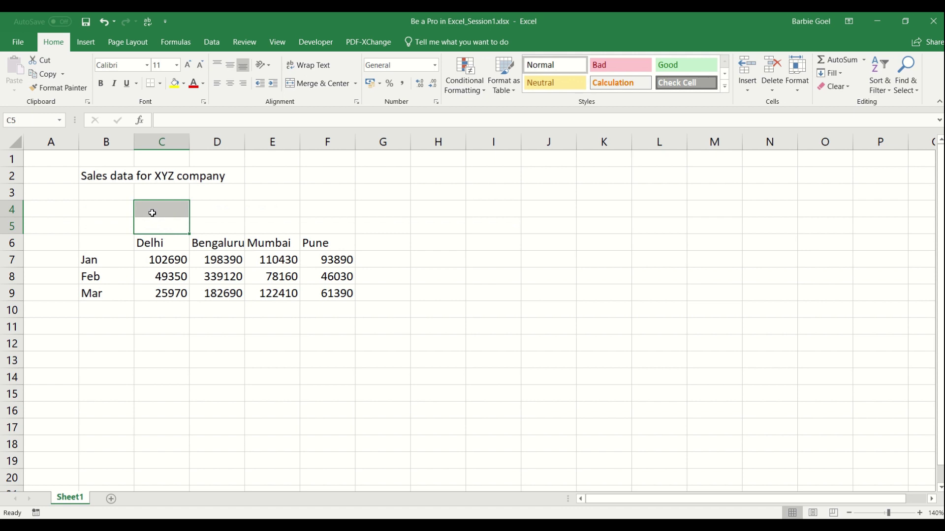
key("shift+space")
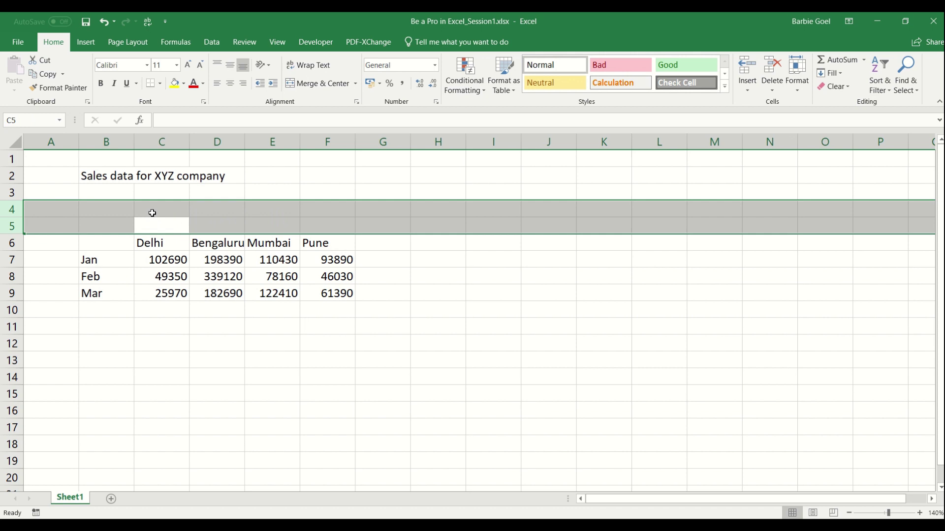
key("ctrl+minus")
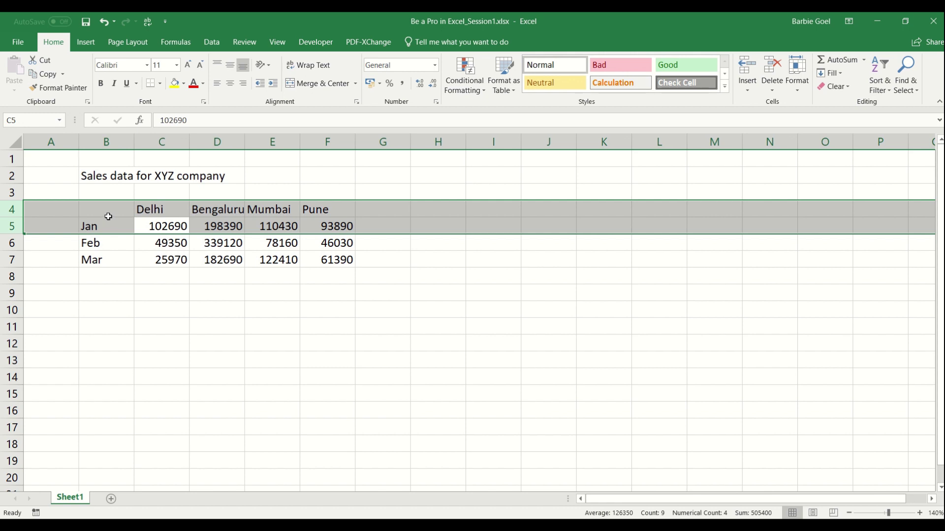
left_click(109, 216)
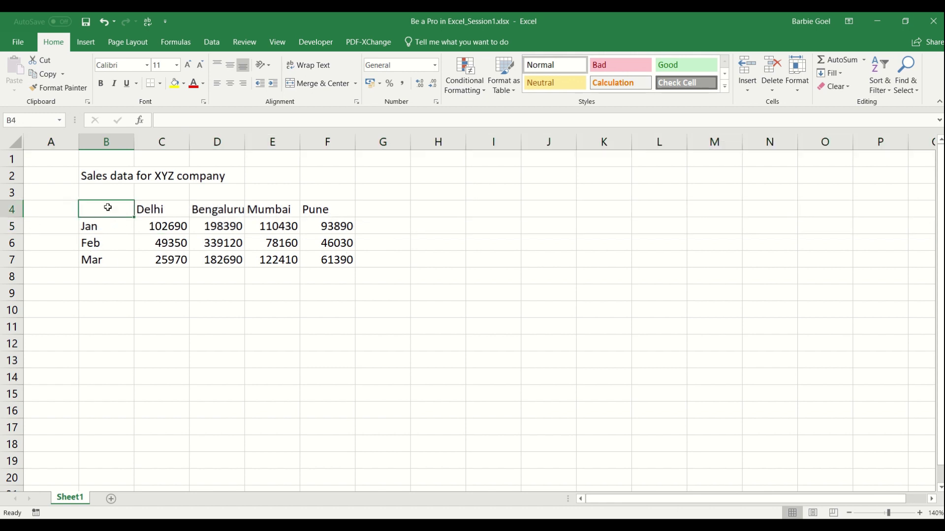
left_click_drag(104, 211, 318, 256)
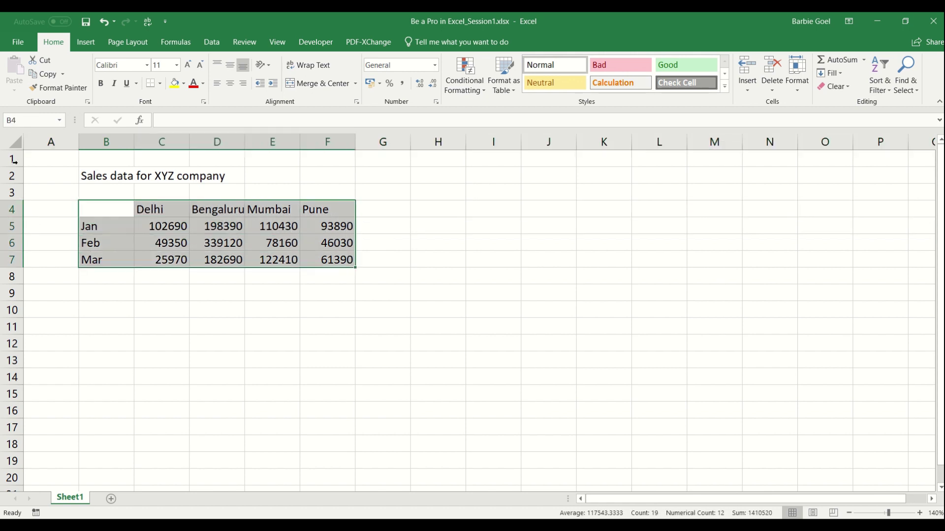
left_click(56, 193)
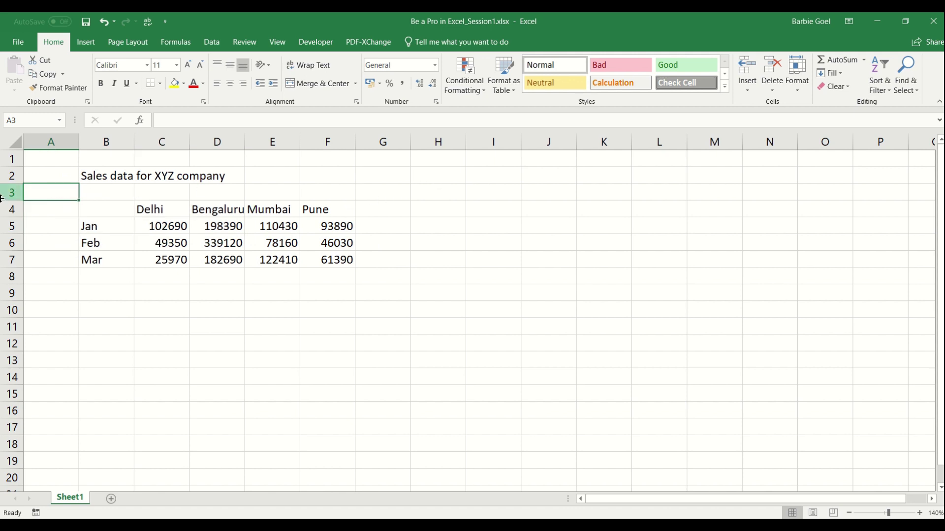
left_click(462, 186)
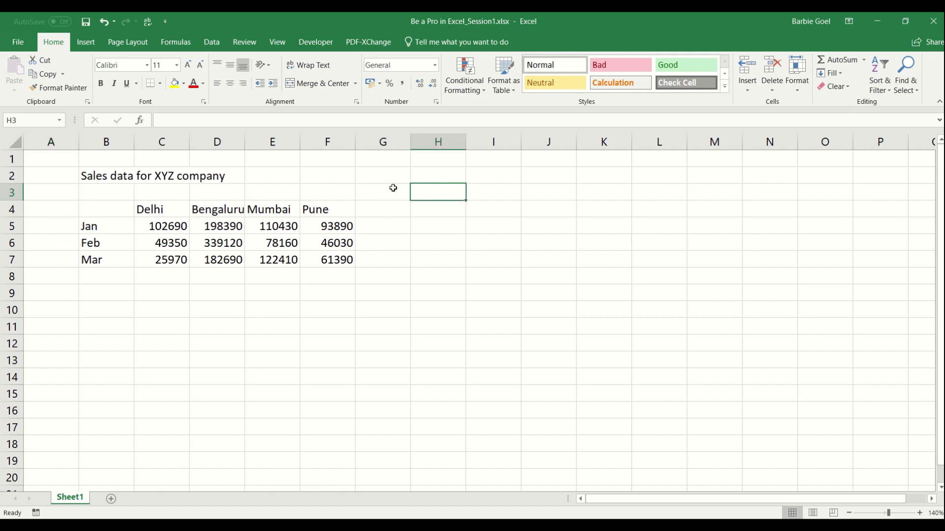
- Clear the contents of the entire Pune column F and undo the clearing
left_click(332, 145)
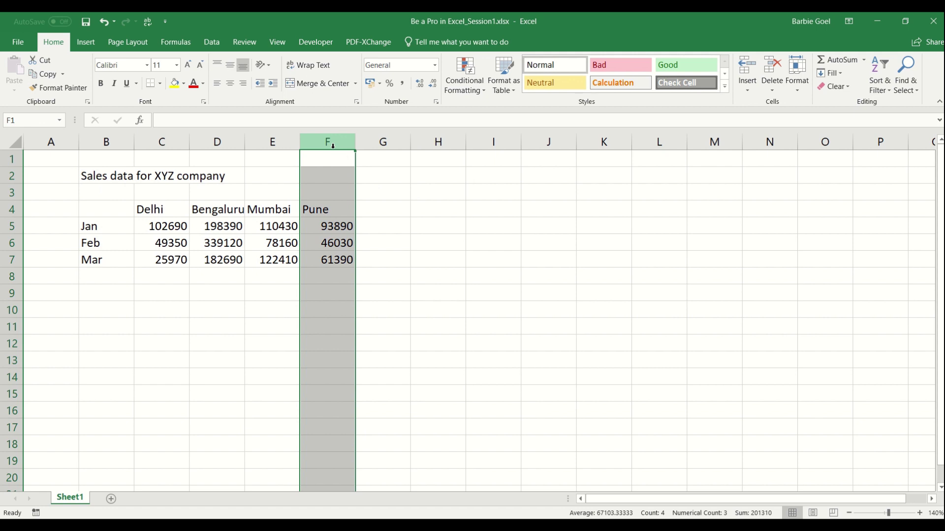
left_click(325, 161)
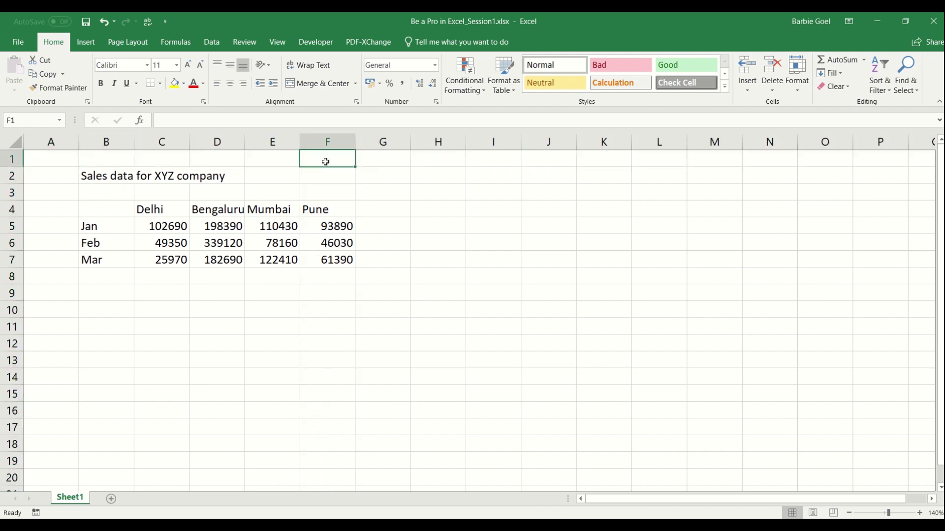
key("ctrl+space")
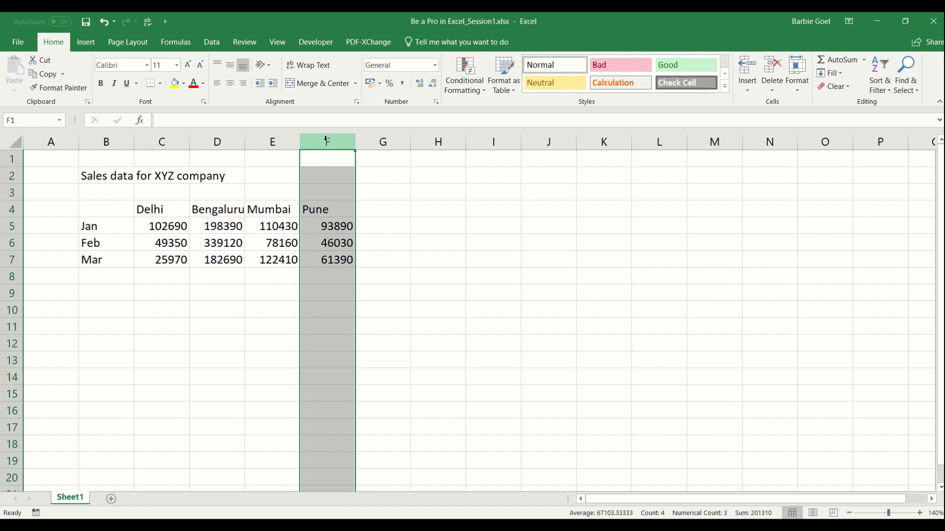
key("Delete")
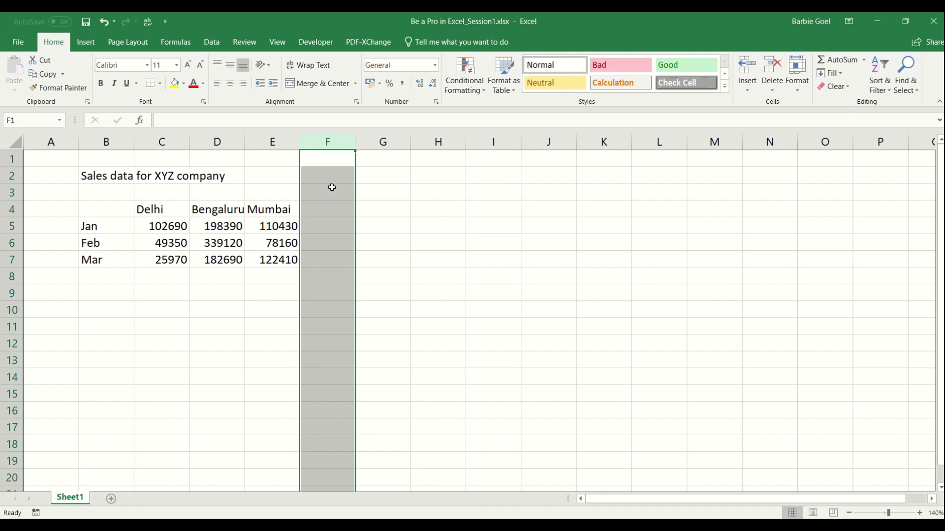
left_click(104, 24)
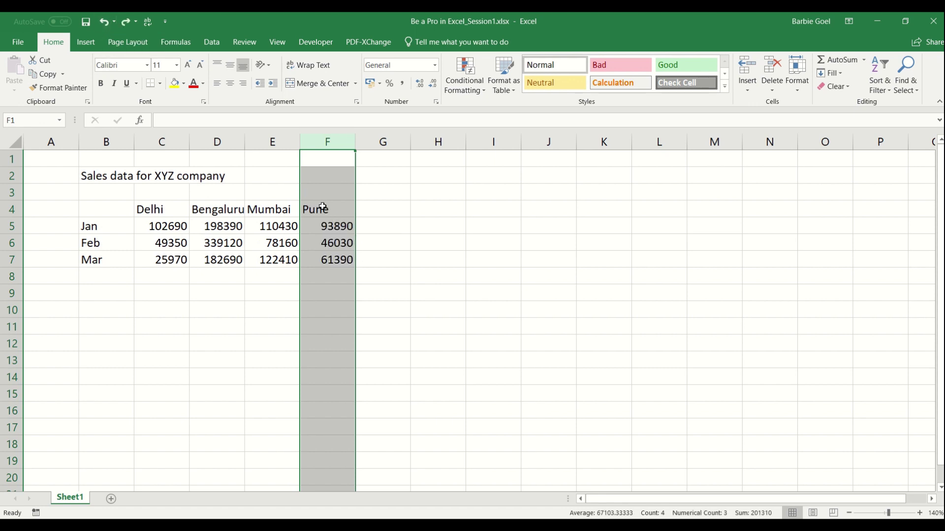
left_click_drag(323, 208, 324, 259)
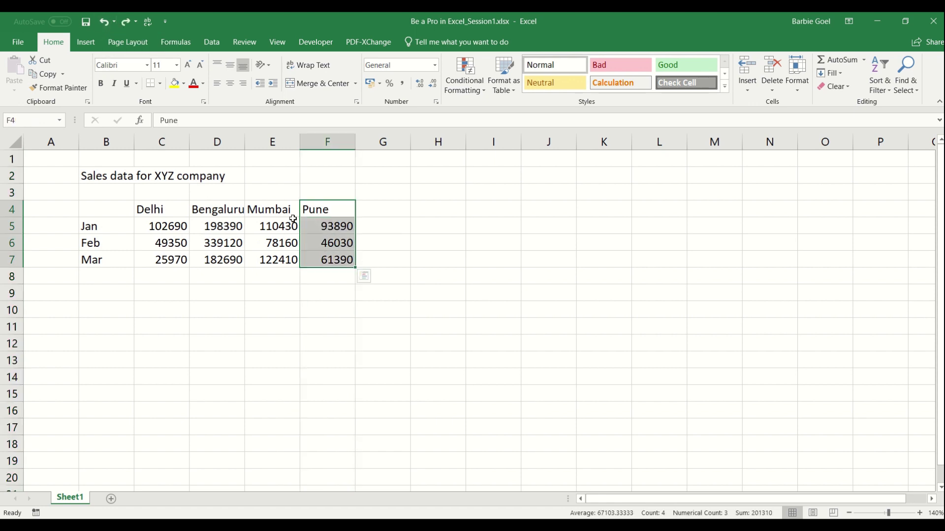
left_click(118, 210)
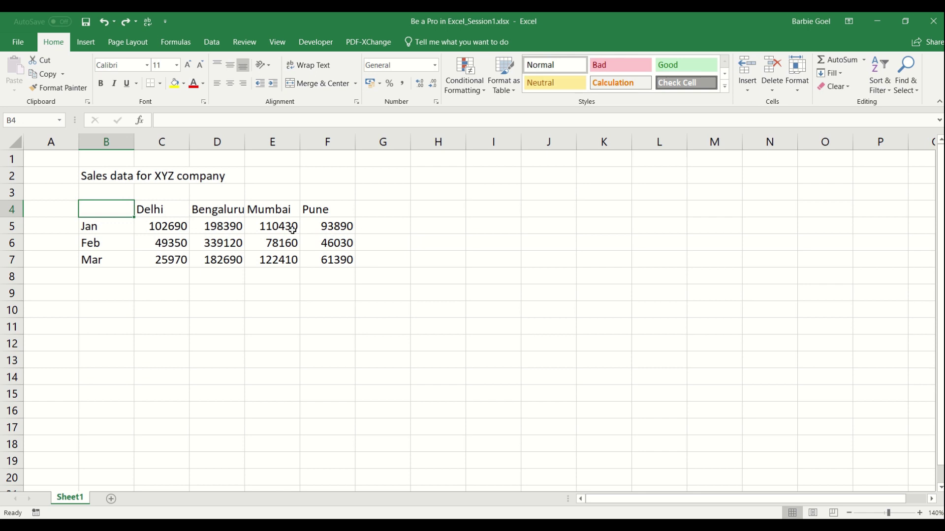
- Format the title "Sales data for XYZ company" in B2 as bold and italic
left_click(125, 177)
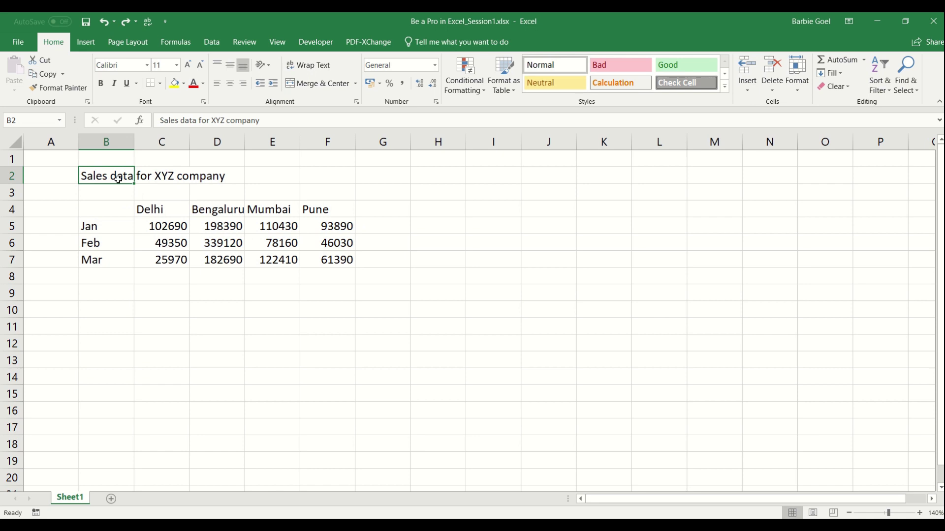
left_click(100, 84)
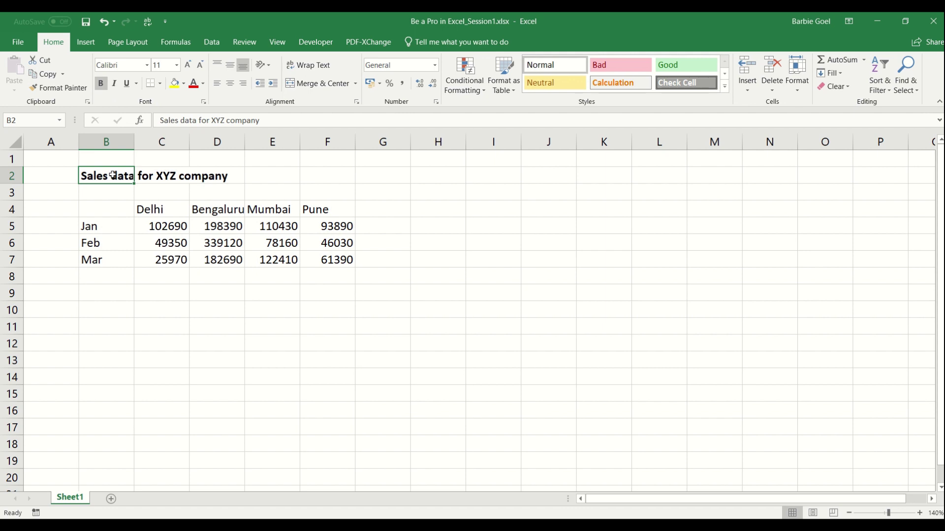
left_click(114, 85)
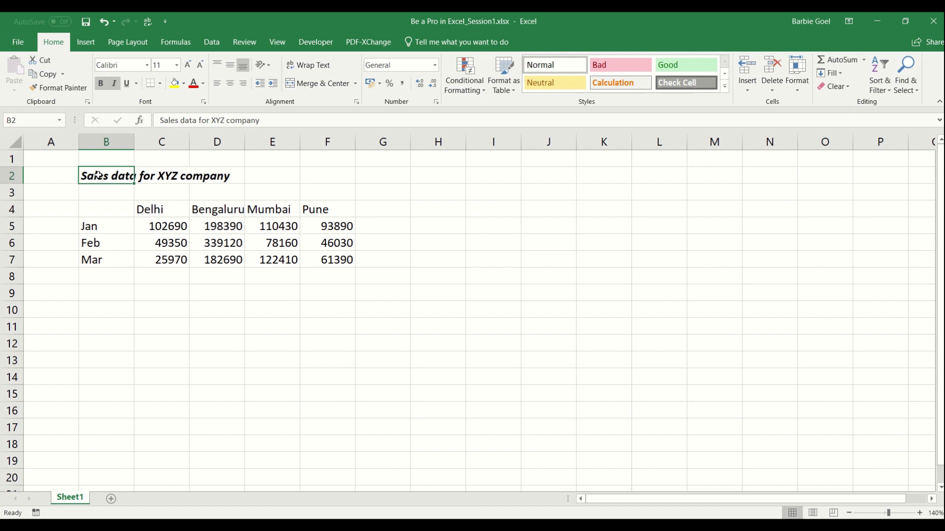
- Underline the title "Sales data for XYZ company" in B2
key("ctrl+u")
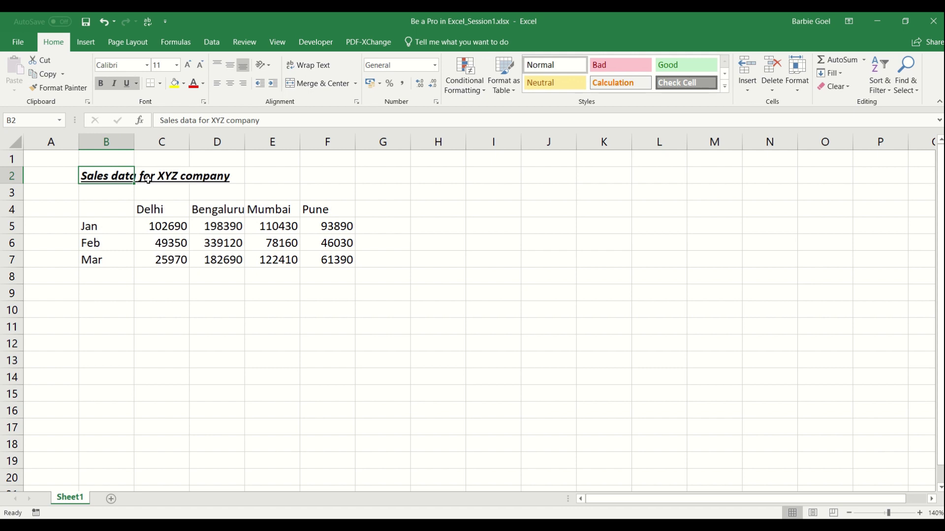
left_click(122, 211)
left_click(112, 175)
left_click(116, 192)
left_click(115, 174)
- Enter the heading "Particulars" in the empty corner cell B4 of the sales table
left_click_drag(113, 204, 306, 261)
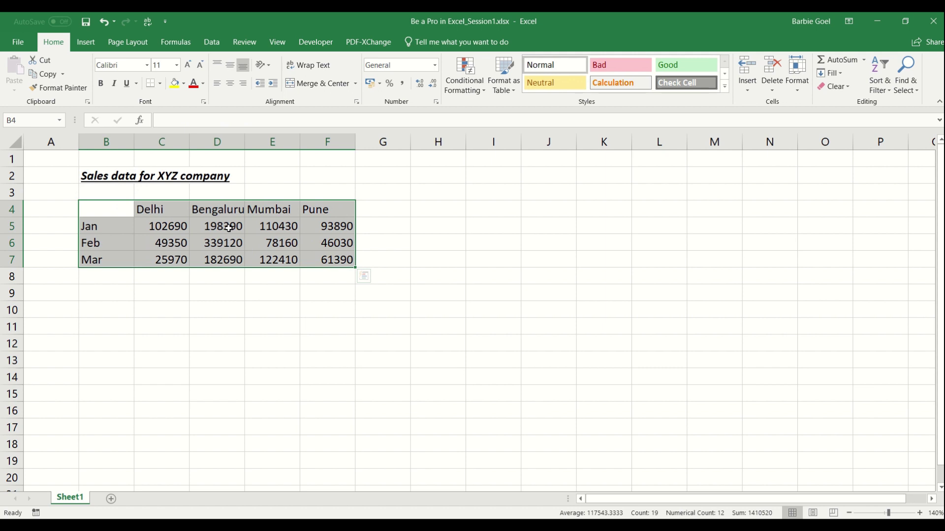
left_click(125, 209)
type("Particla")
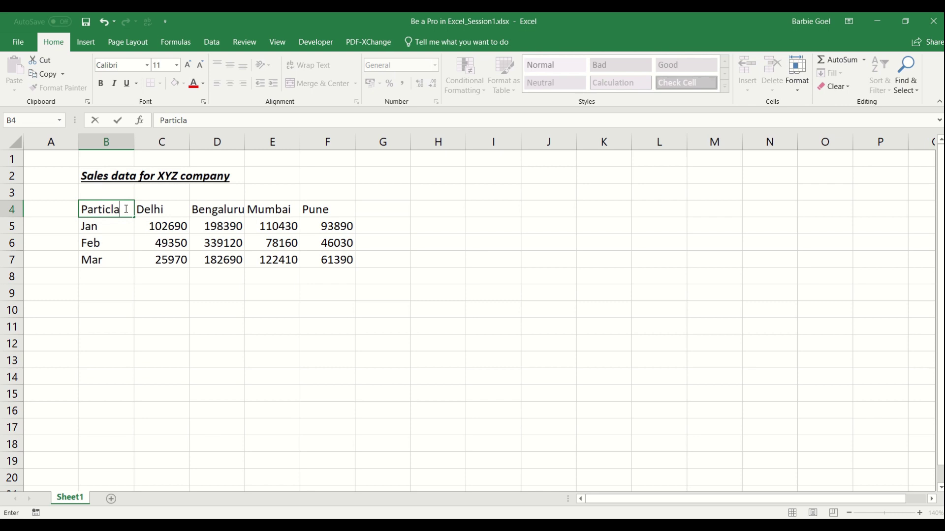
key("BackSpace")
key("BackSpace")
type("ulars")
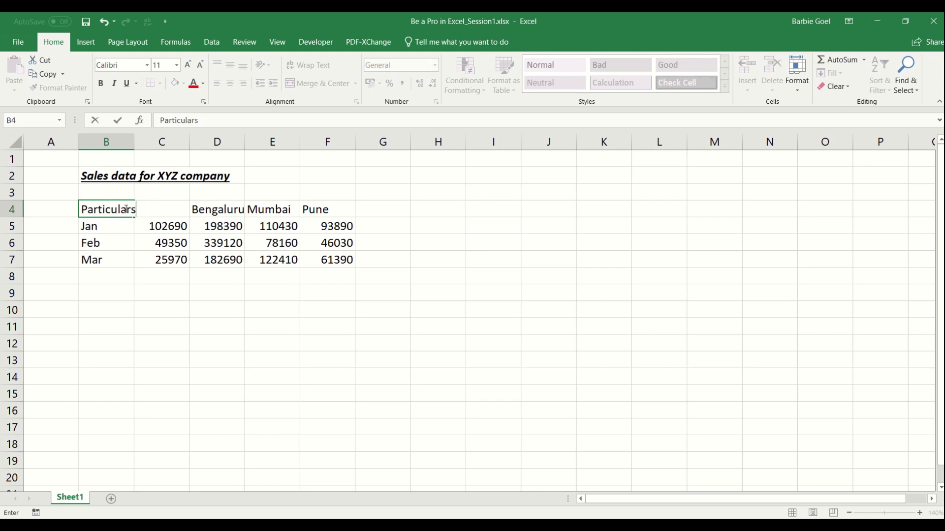
key("Return")
left_click(125, 209)
key("ctrl+shift+Right")
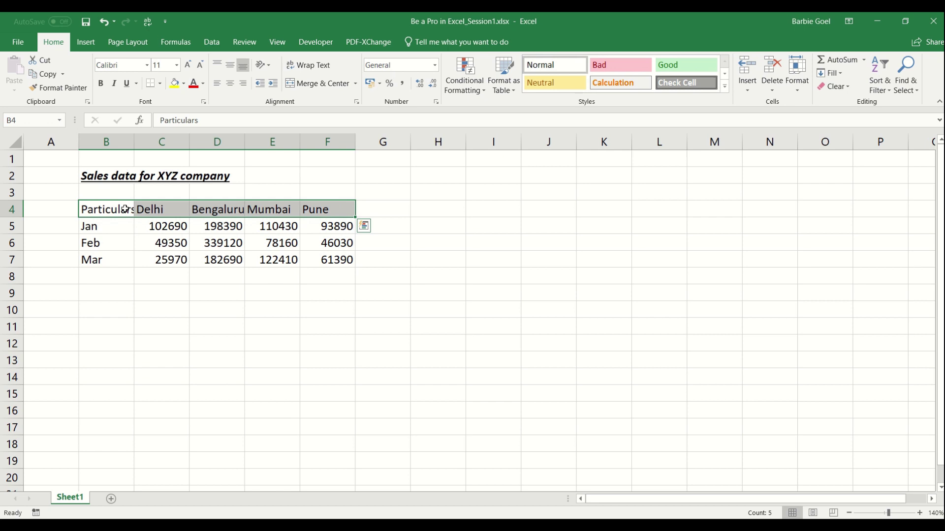
left_click(125, 208)
key("Down")
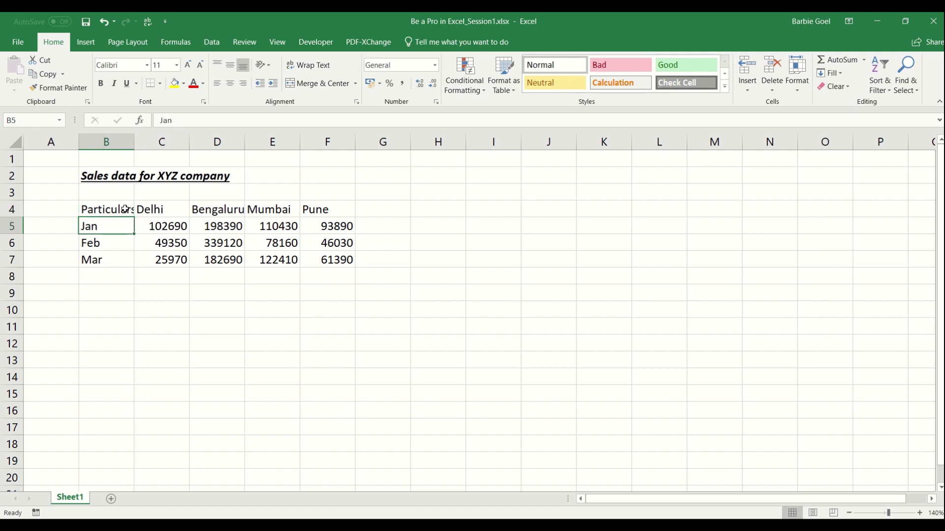
key("Right")
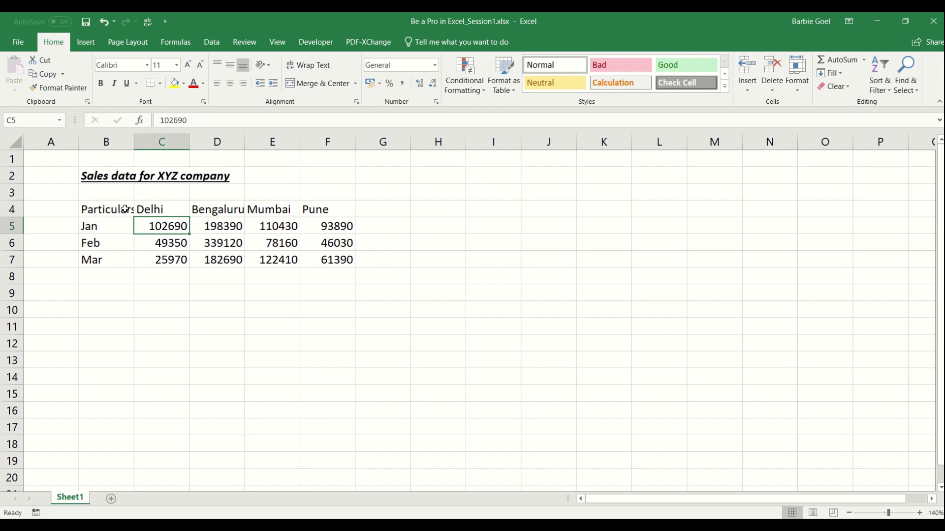
key("Up")
key("Left")
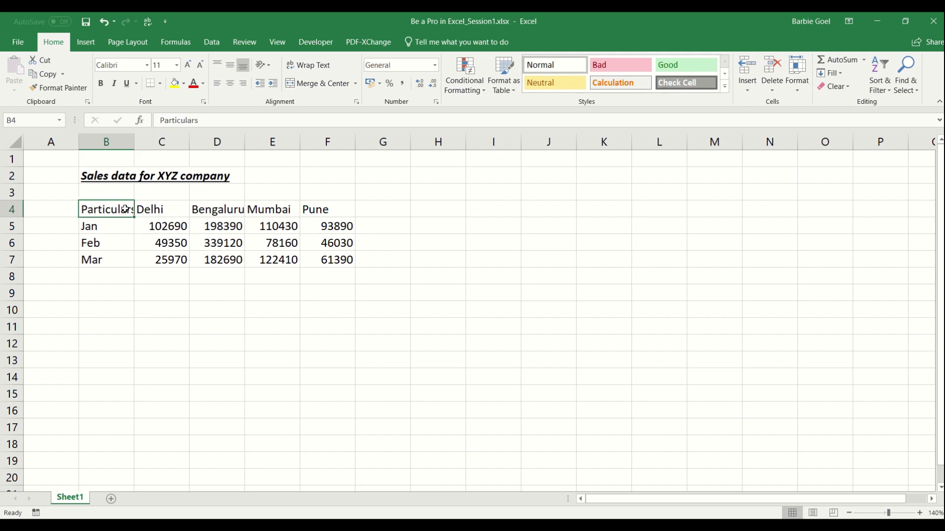
- Centre the headings in B4:F4 and the month labels in B5:B7 horizontally
key("shift+Right")
key("shift+Right")
key("shift+Right")
key("shift+Right")
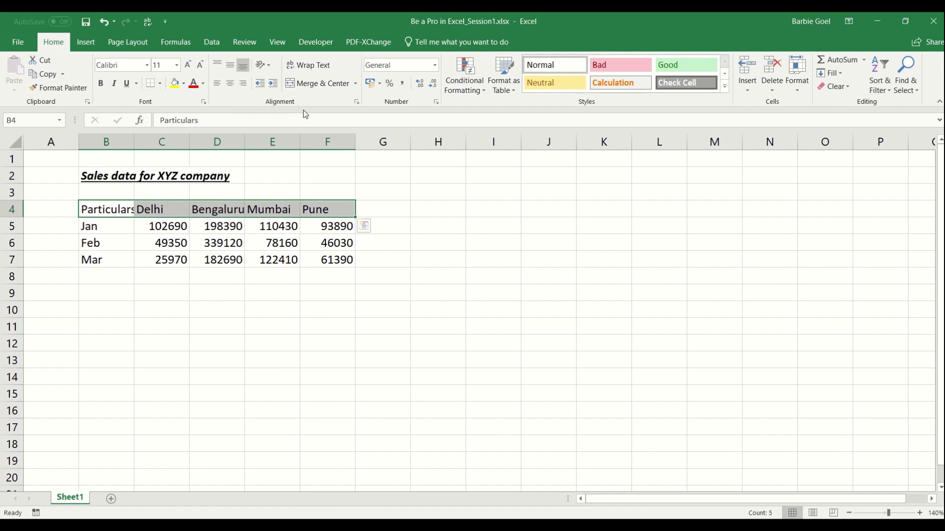
left_click(229, 85)
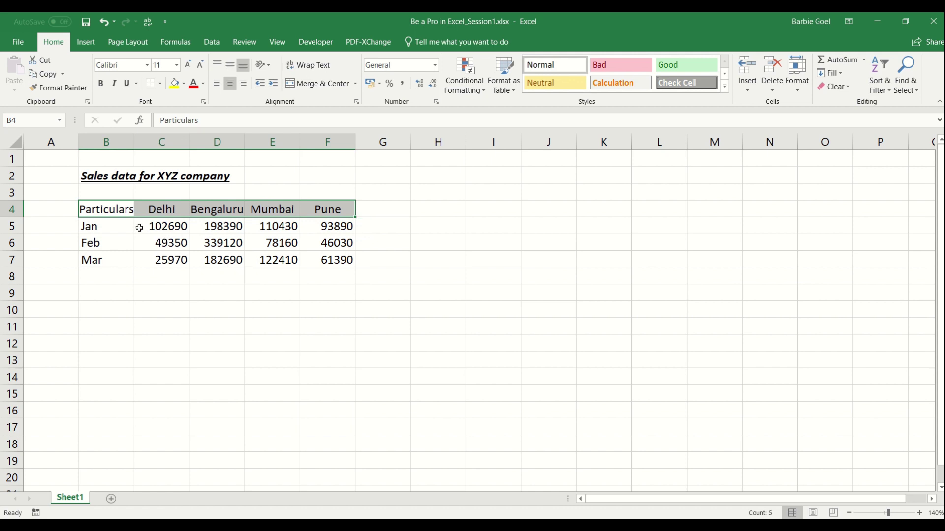
left_click_drag(123, 225, 120, 257)
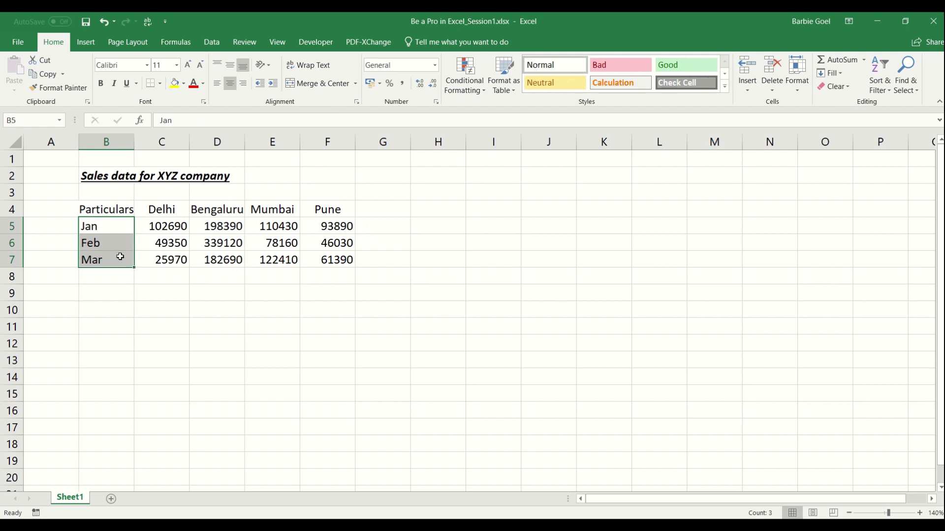
left_click(236, 85)
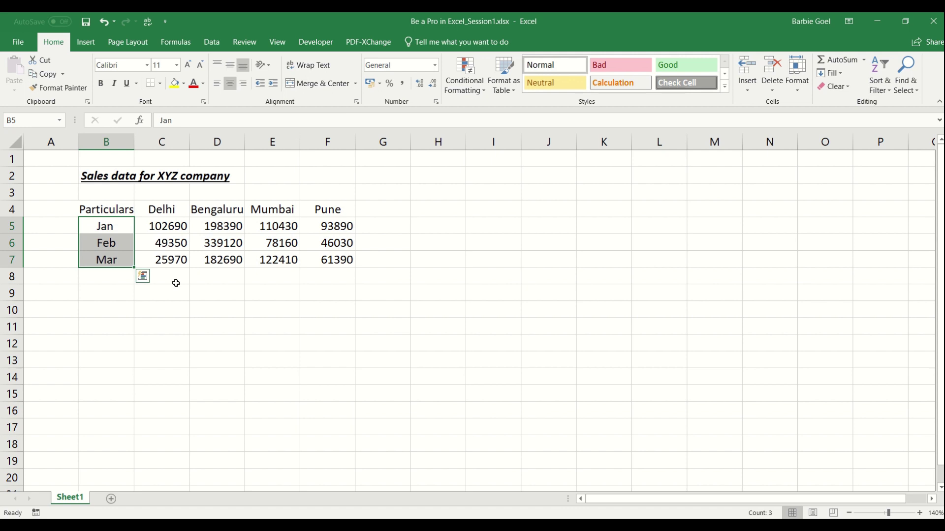
- Apply the Comma style to the sales figures in C5:F7
left_click_drag(180, 226, 328, 259)
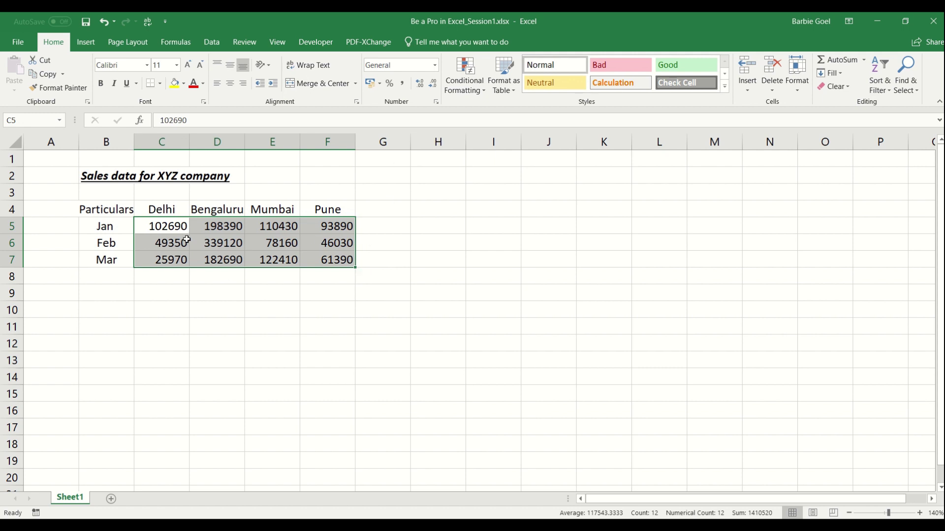
left_click_drag(165, 226, 328, 261)
left_click_drag(175, 226, 336, 260)
left_click(402, 85)
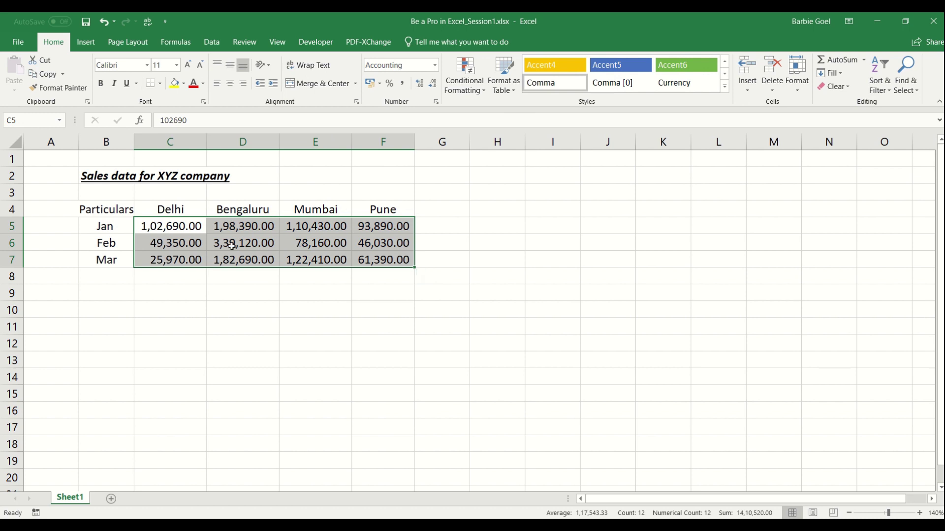
left_click(185, 226)
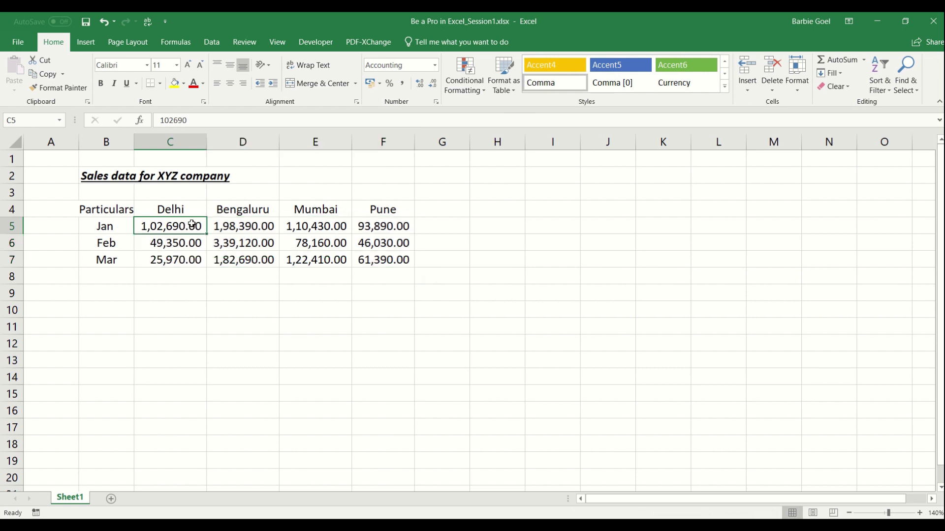
- Reduce the sales figures in C5:F7 to zero decimal places
left_click_drag(190, 227, 384, 268)
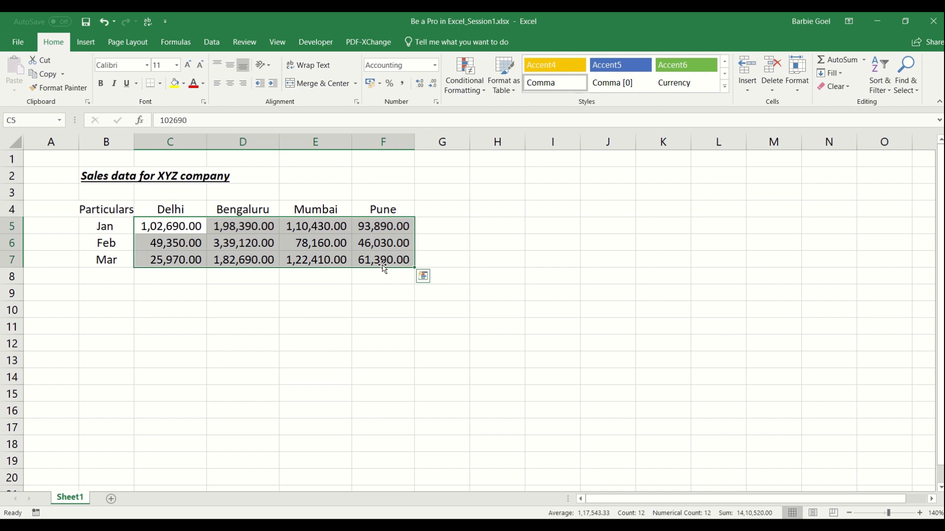
left_click(424, 83)
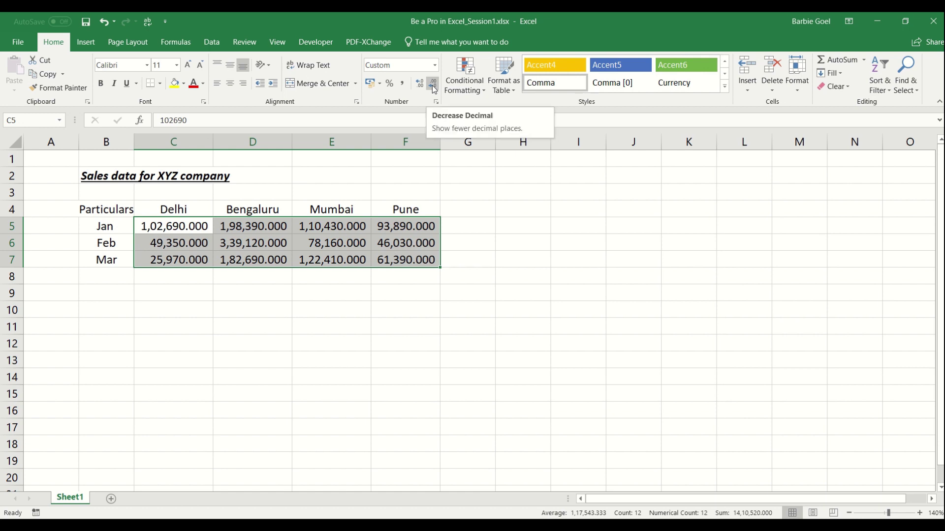
left_click(432, 85)
left_click(432, 84)
left_click(432, 85)
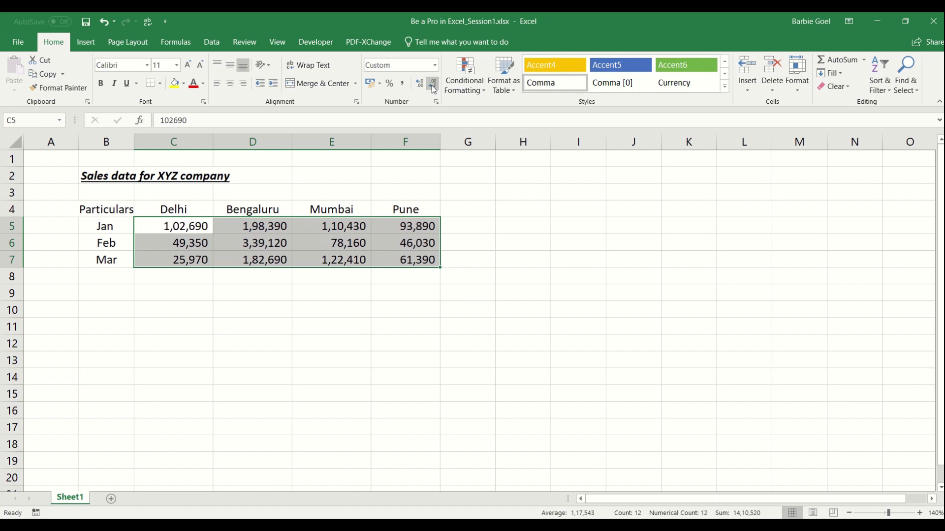
left_click(200, 286)
left_click_drag(131, 227, 344, 266)
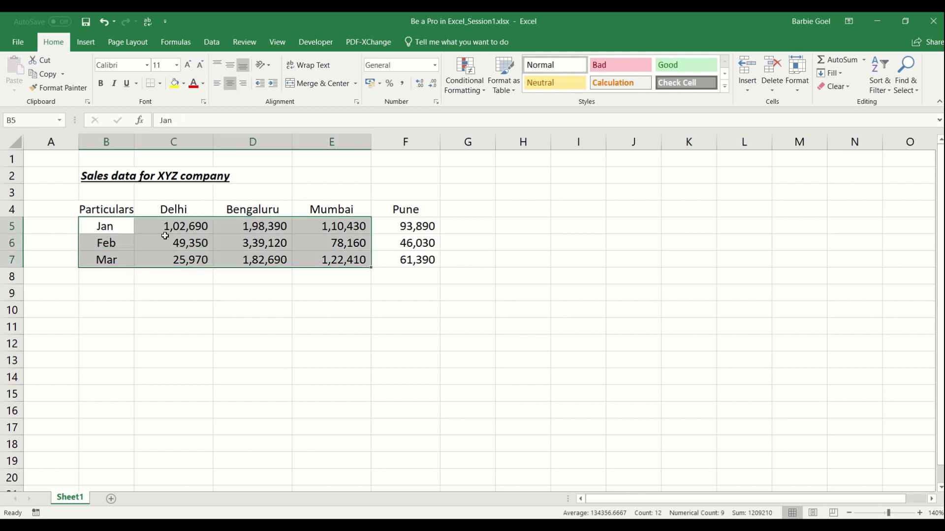
left_click(164, 233)
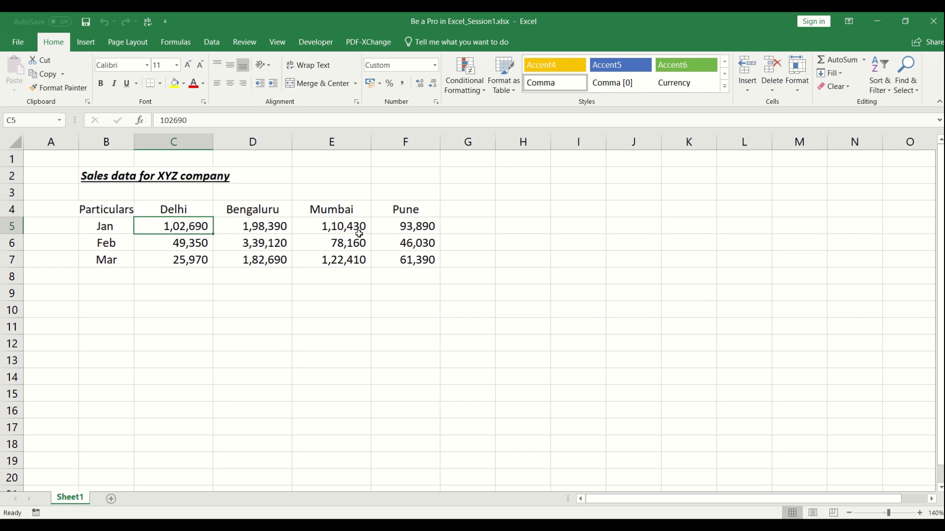
left_click(191, 209)
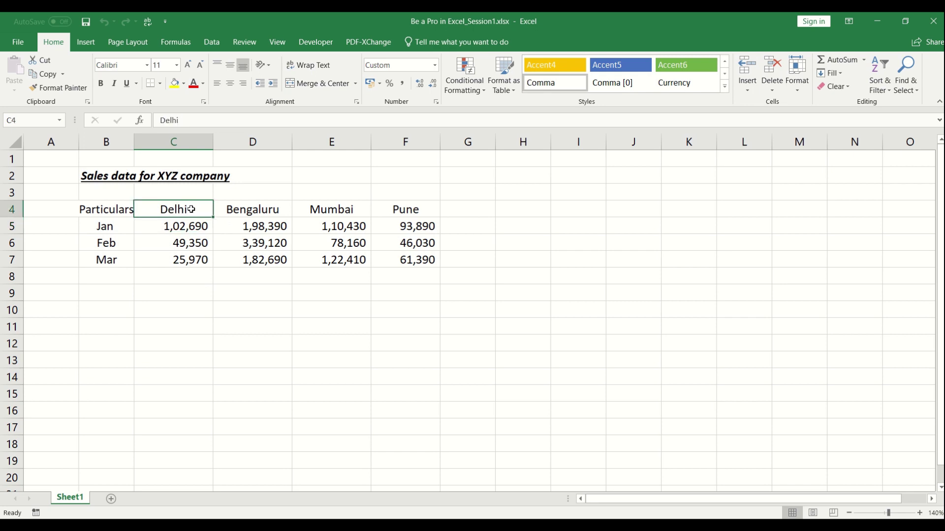
left_click_drag(189, 231, 193, 255)
left_click_drag(200, 206, 201, 257)
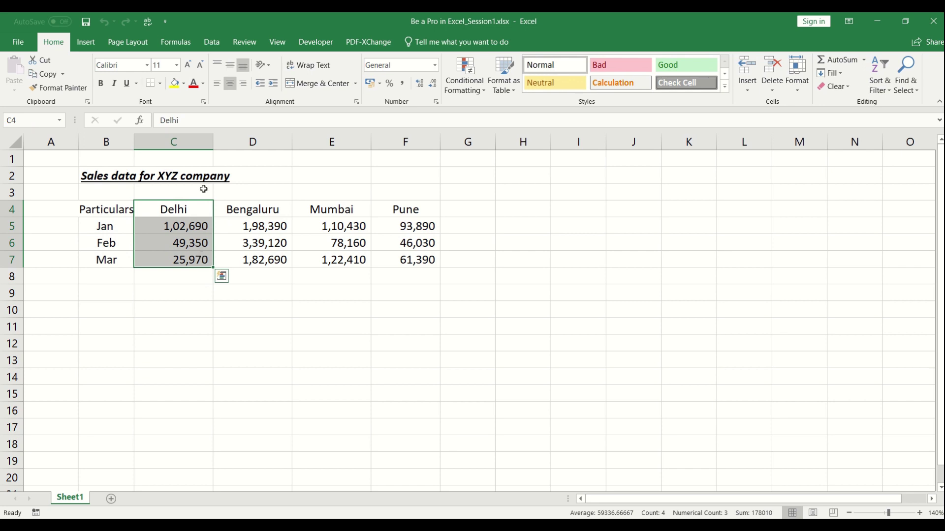
- Narrow the Bengaluru column D to fit its contents
left_click(277, 137)
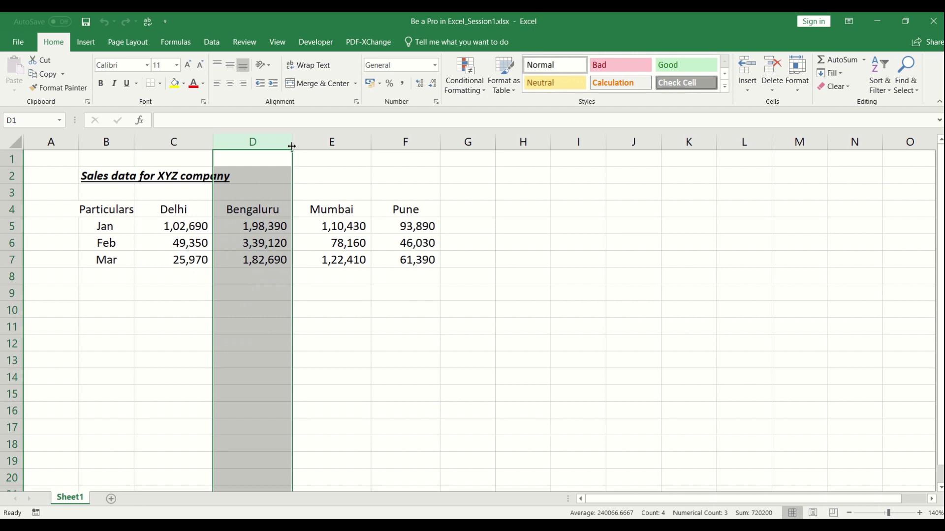
left_click_drag(292, 146, 272, 146)
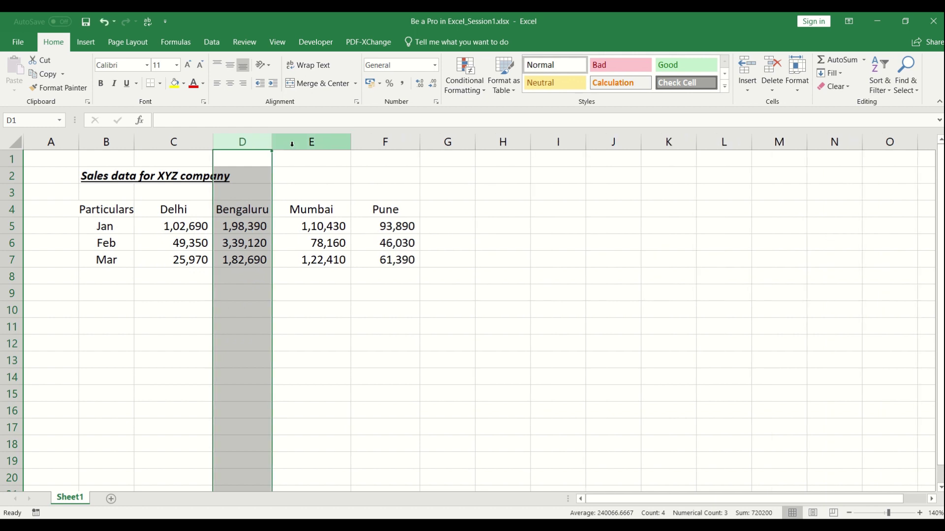
left_click(259, 204)
left_click(245, 143)
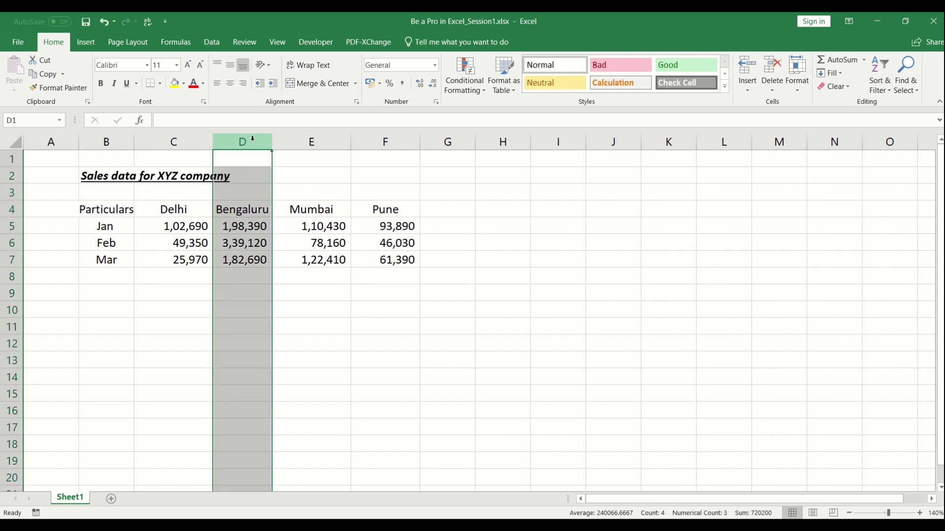
left_click_drag(250, 205, 252, 261)
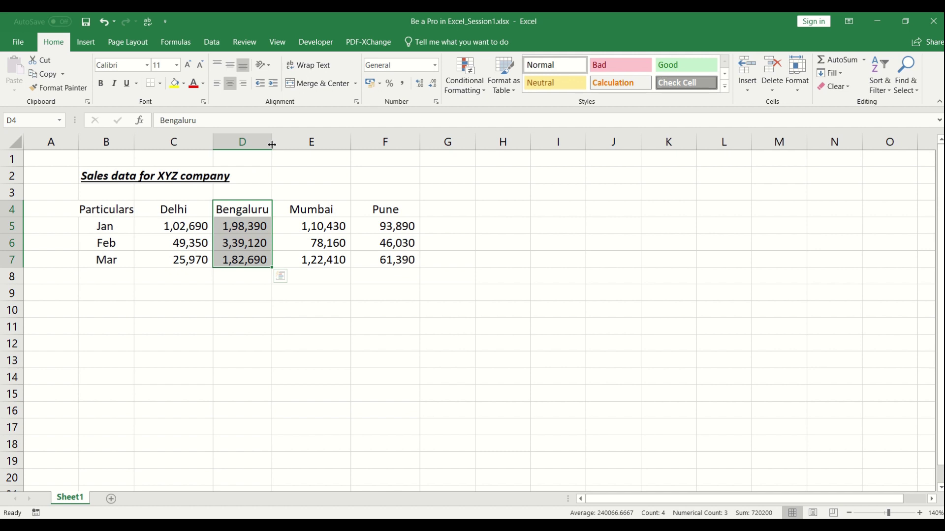
- AutoFit the width of the Mumbai column E
left_click(321, 143)
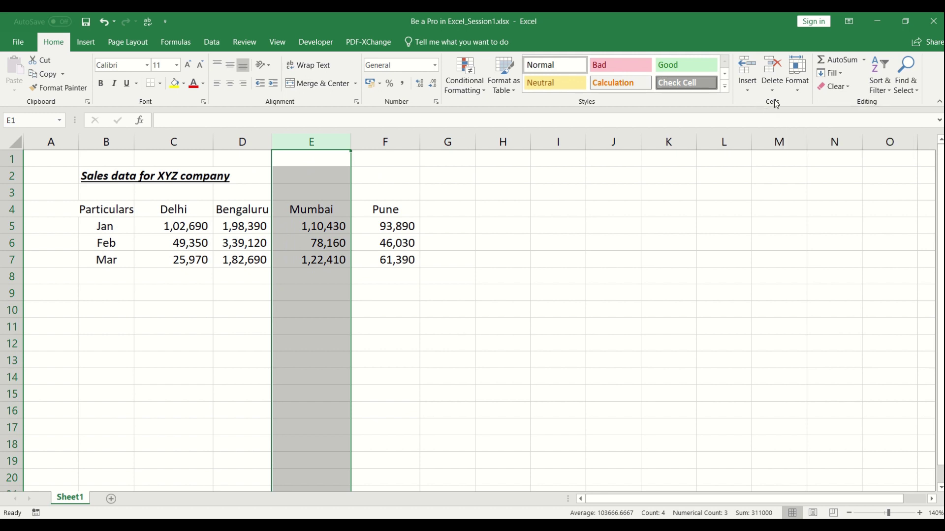
left_click(795, 90)
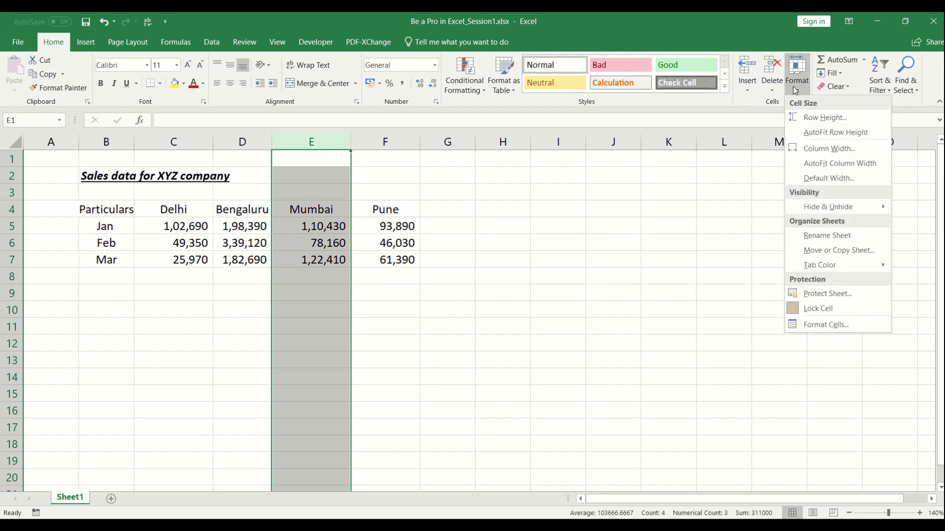
left_click(820, 168)
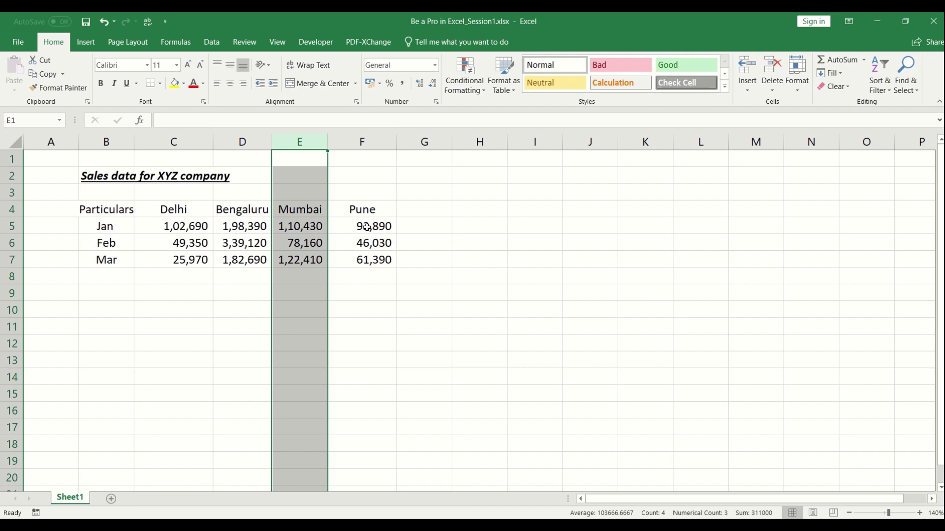
- AutoFit the width of the Pune column F
left_click(348, 133)
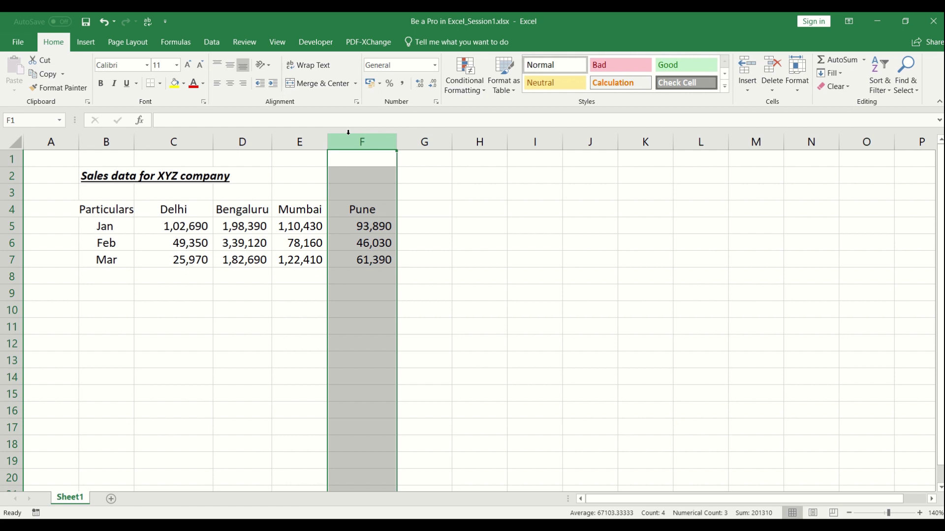
left_click(314, 140)
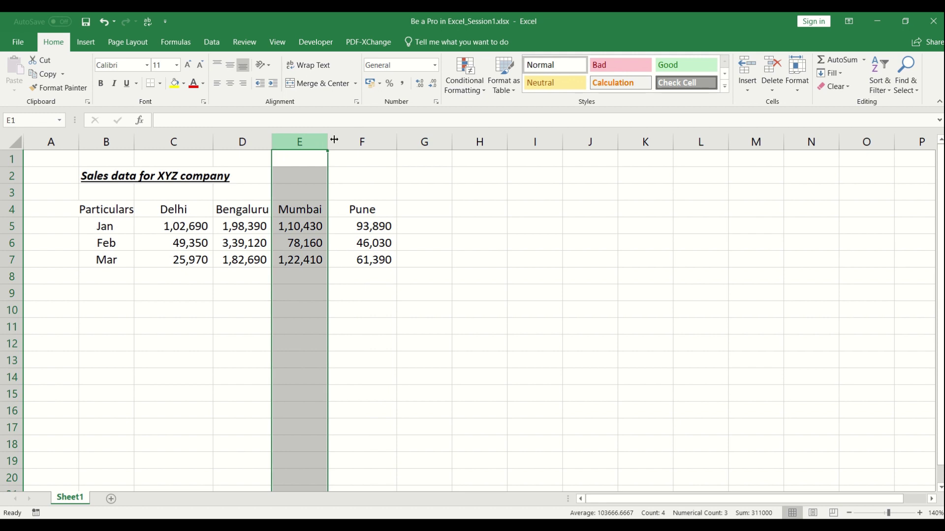
left_click(362, 139)
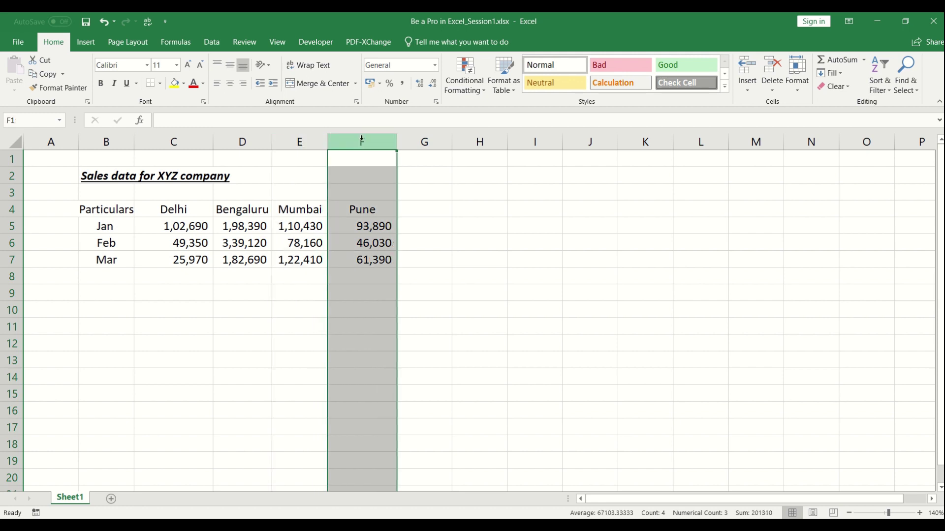
key("alt+h")
key("o")
key("i")
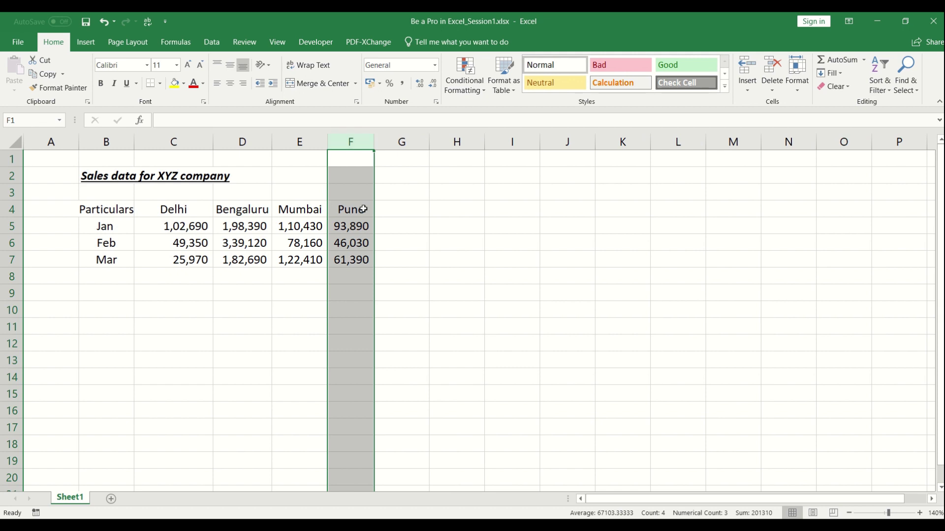
left_click_drag(362, 209, 359, 260)
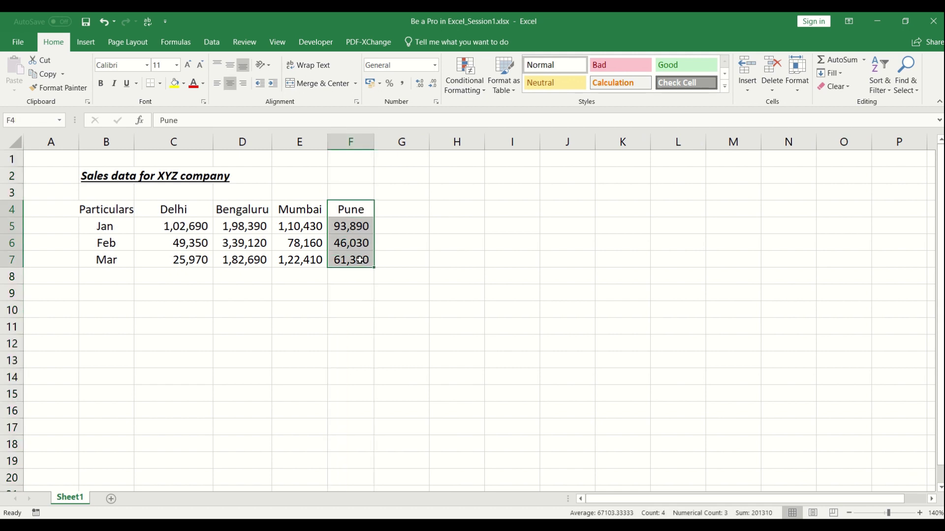
left_click(209, 221)
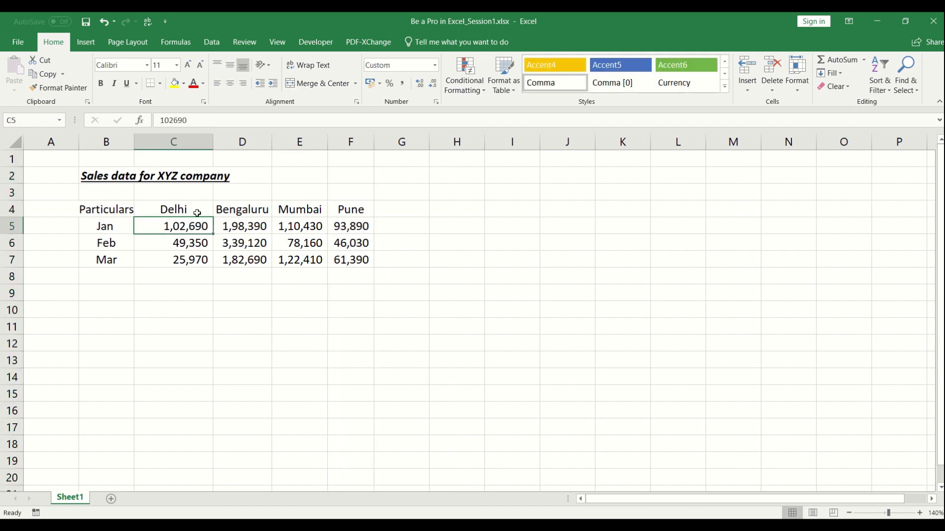
- Narrow the Delhi column C to fit its contents
left_click(192, 139)
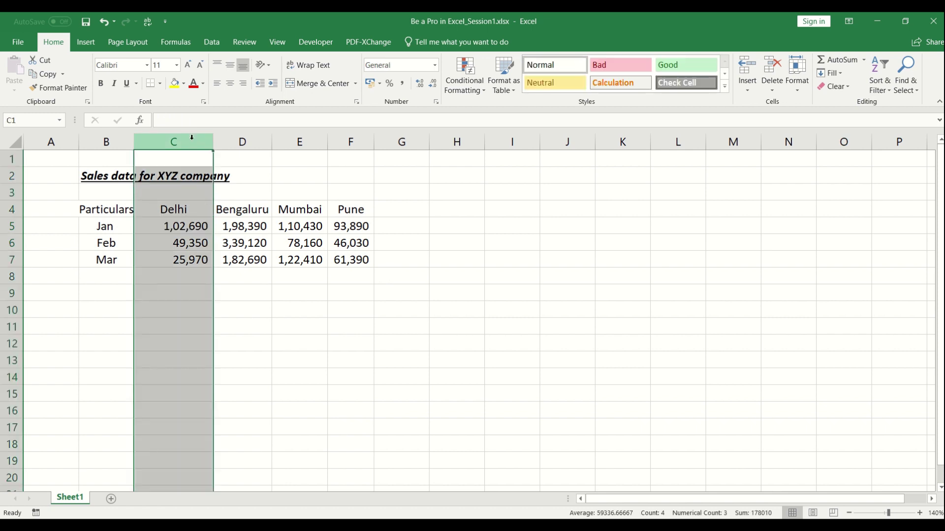
left_click_drag(213, 141, 191, 141)
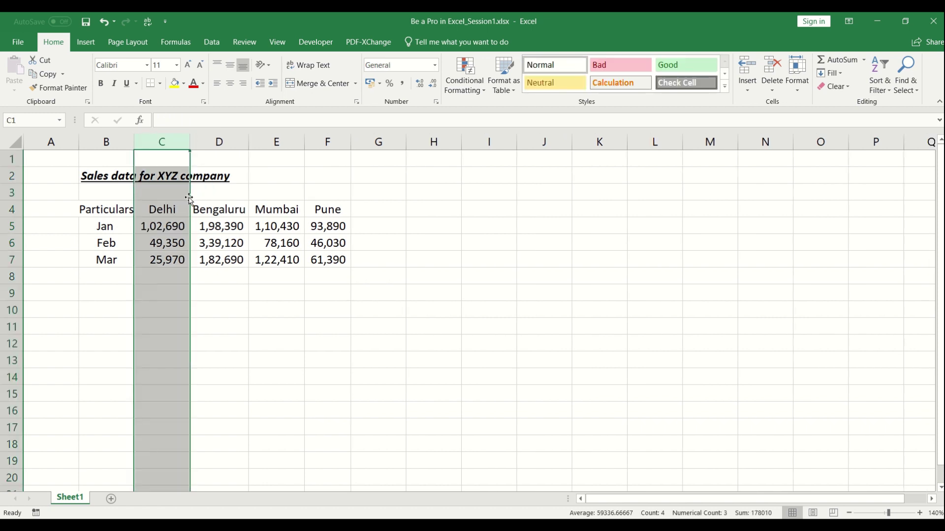
- Set a uniform column width of 10 for the city columns C to F
left_click_drag(170, 209, 327, 260)
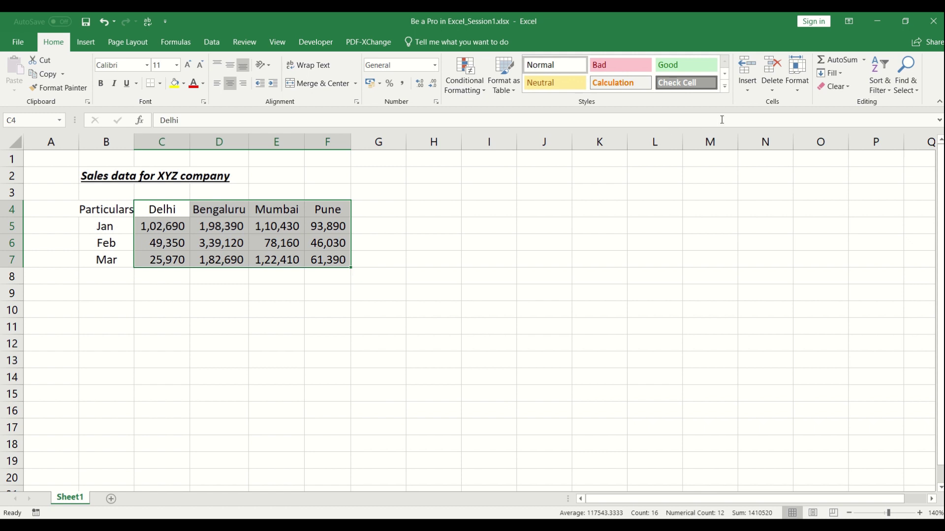
left_click(795, 92)
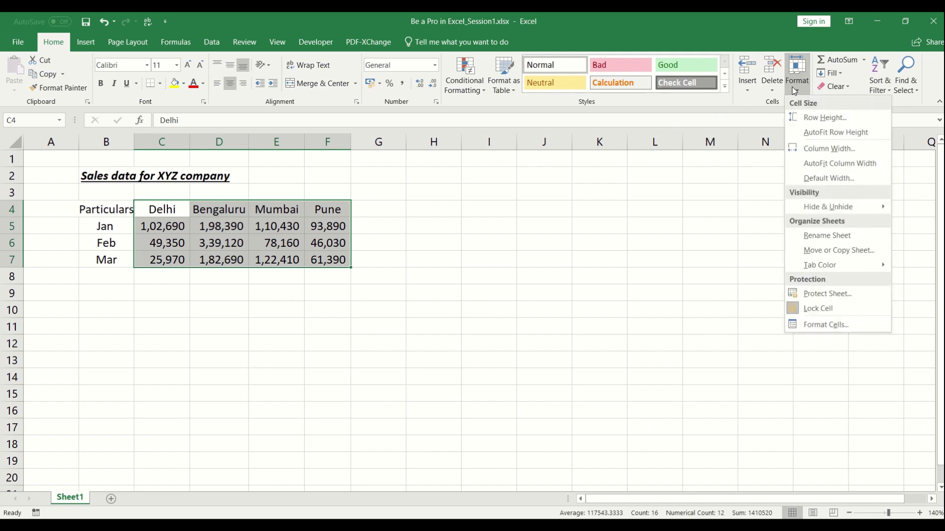
left_click(821, 149)
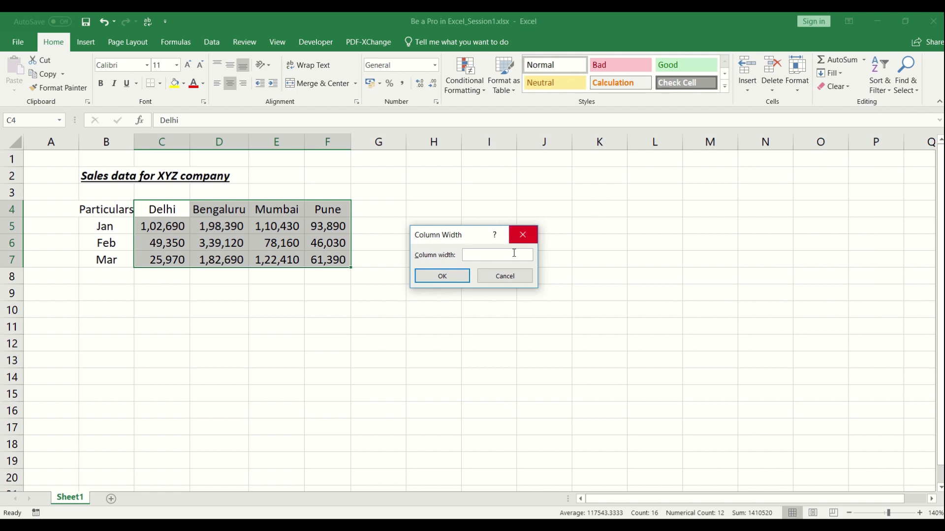
type("10")
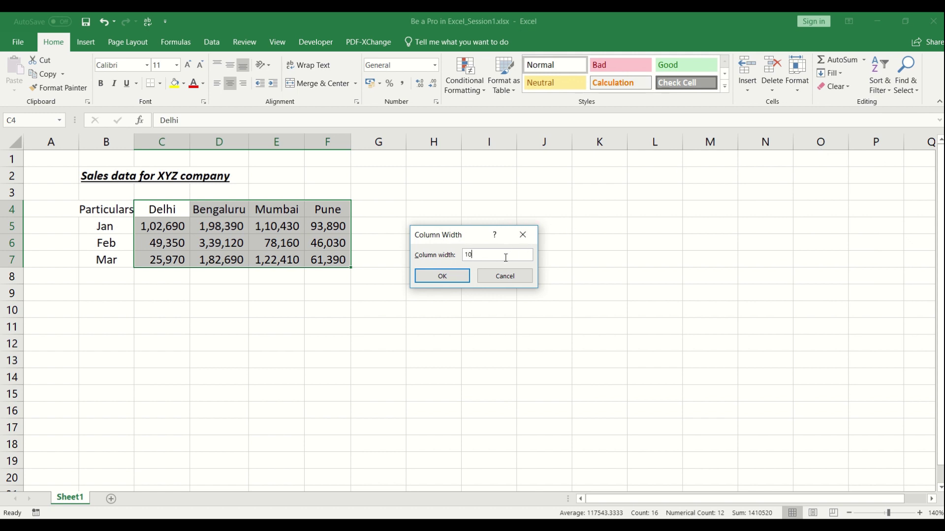
left_click(449, 278)
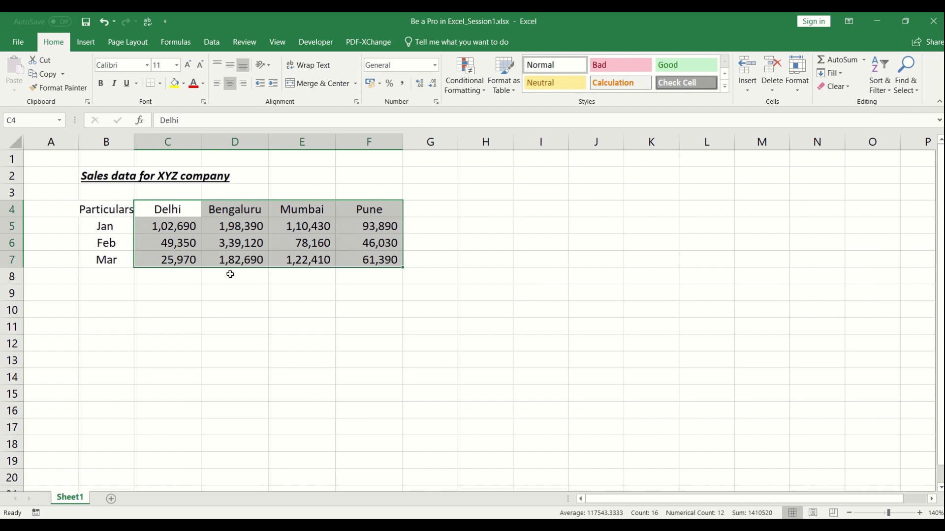
left_click(127, 215)
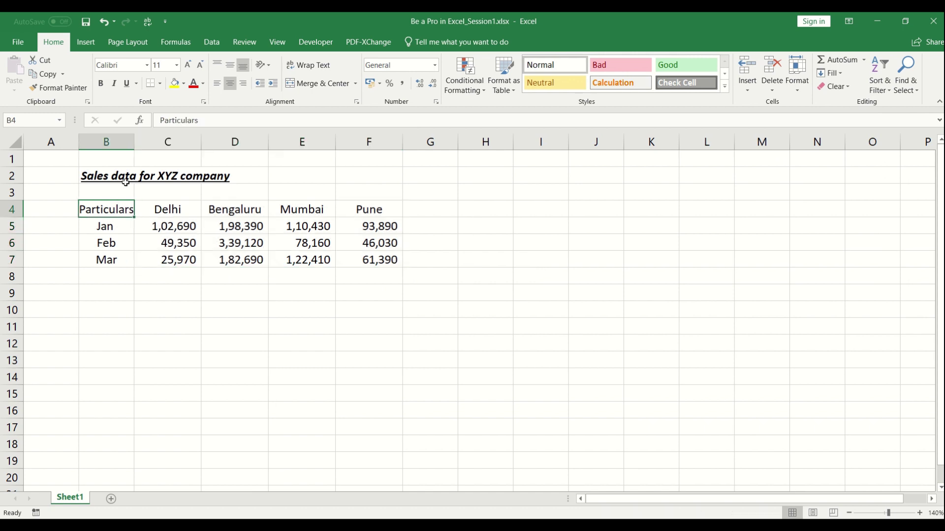
left_click_drag(195, 217, 373, 263)
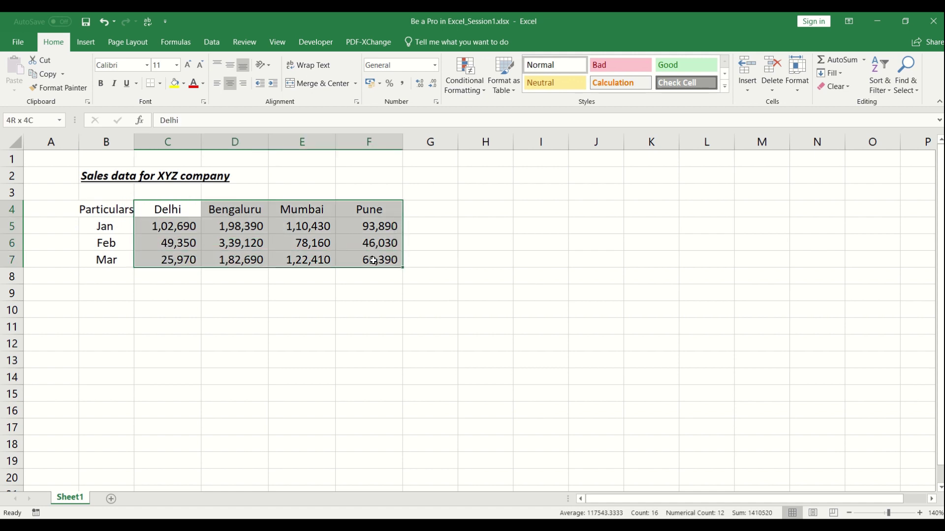
left_click(798, 86)
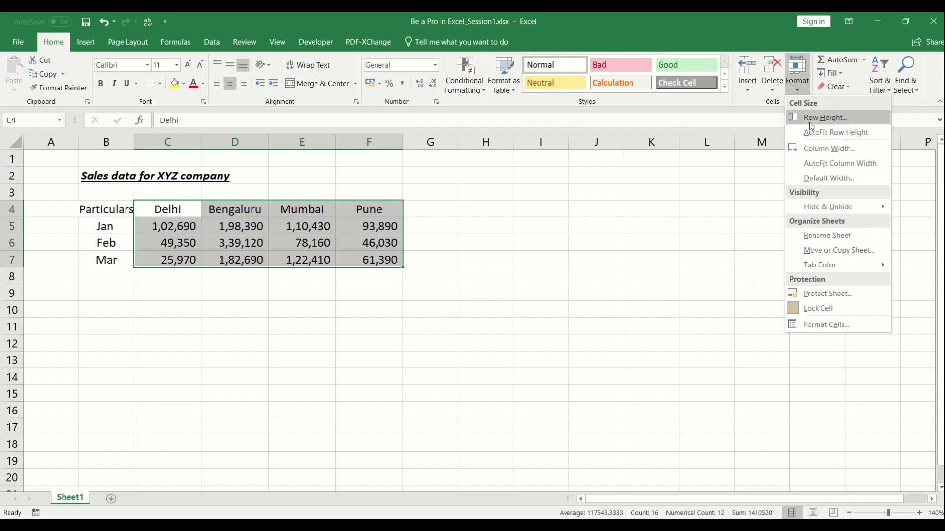
left_click(109, 248)
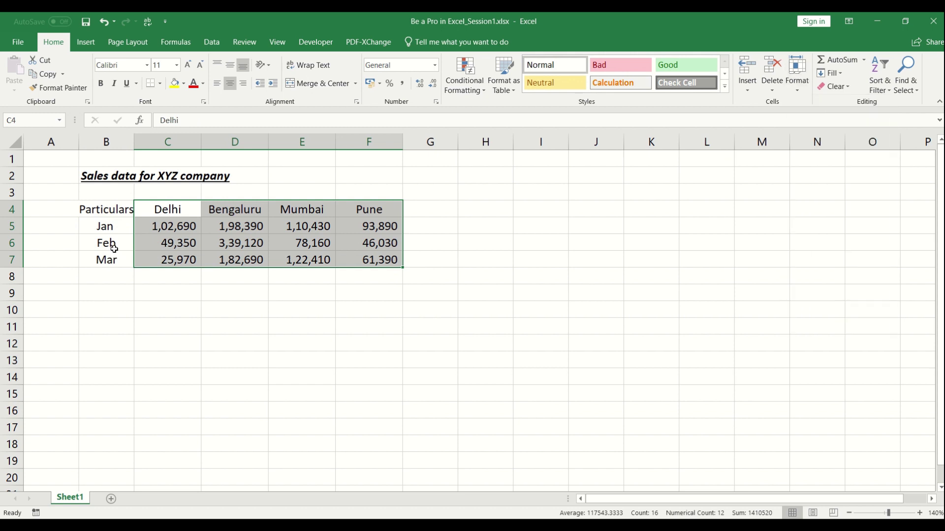
left_click(112, 209)
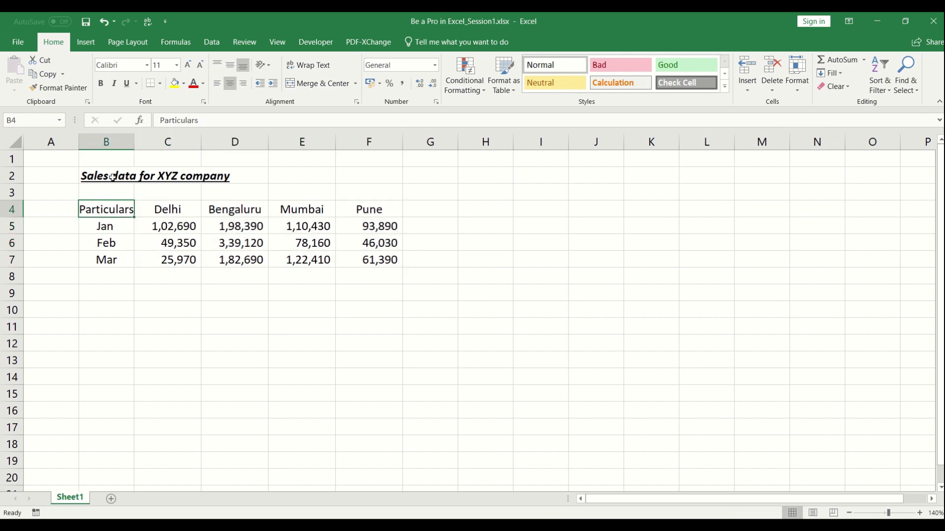
- AutoFit the width of the entire column B, including the title in B2
left_click(114, 143)
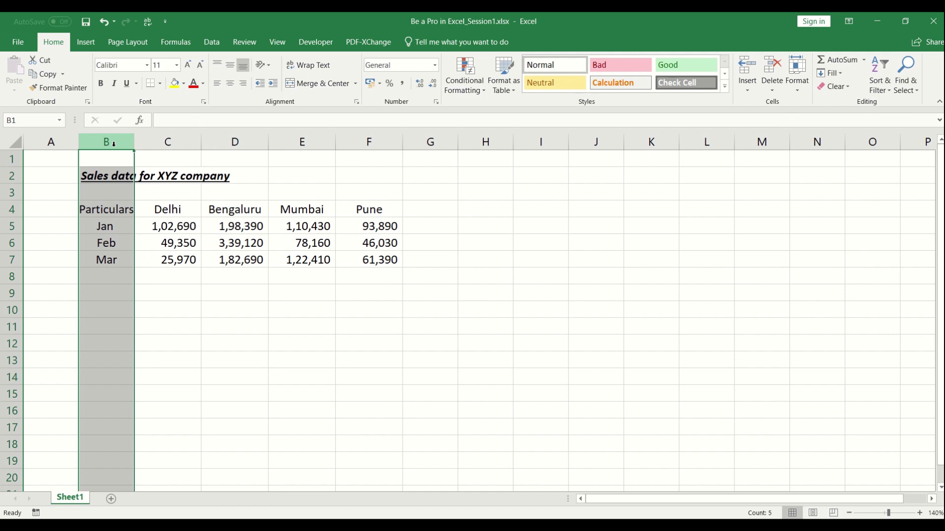
key("alt")
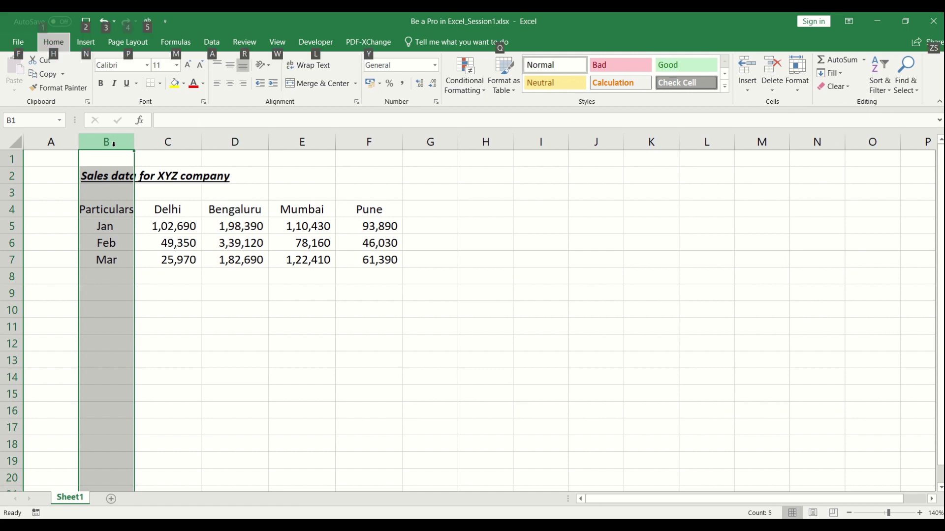
key("Escape")
key("alt+h")
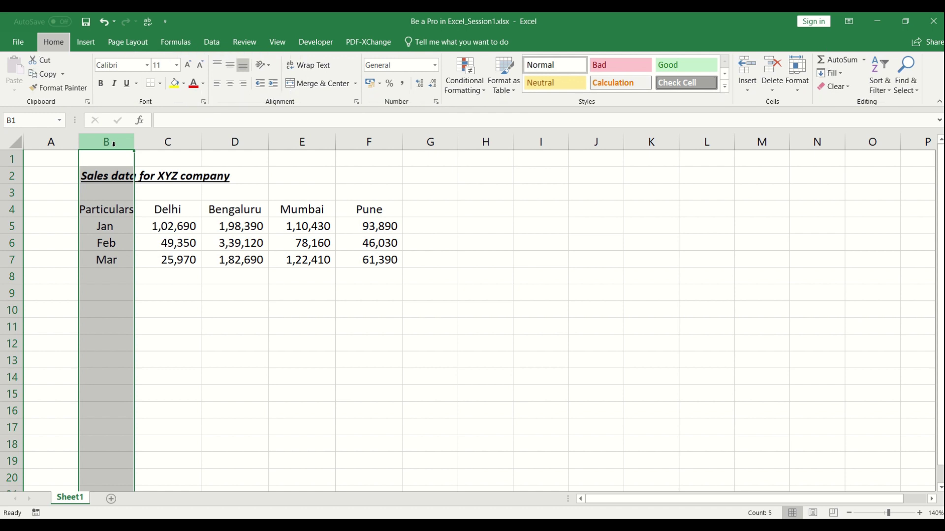
key("o")
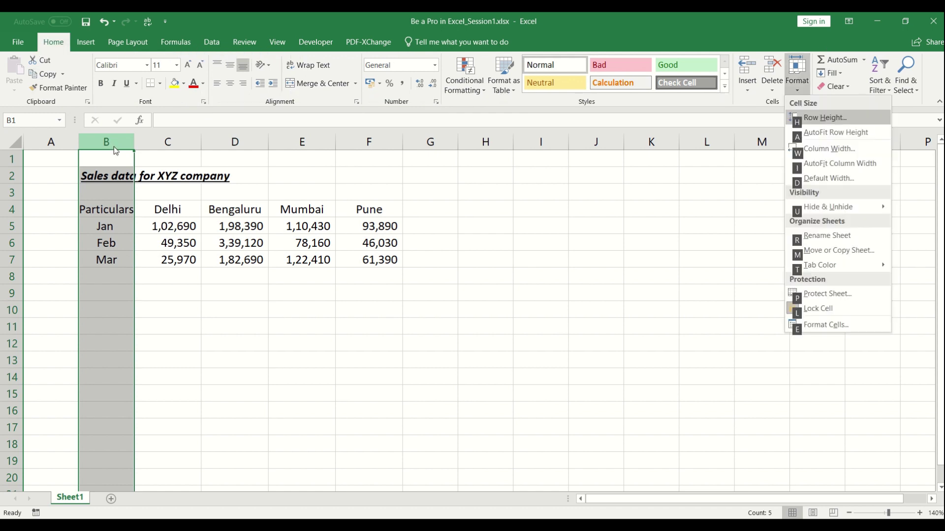
key("i")
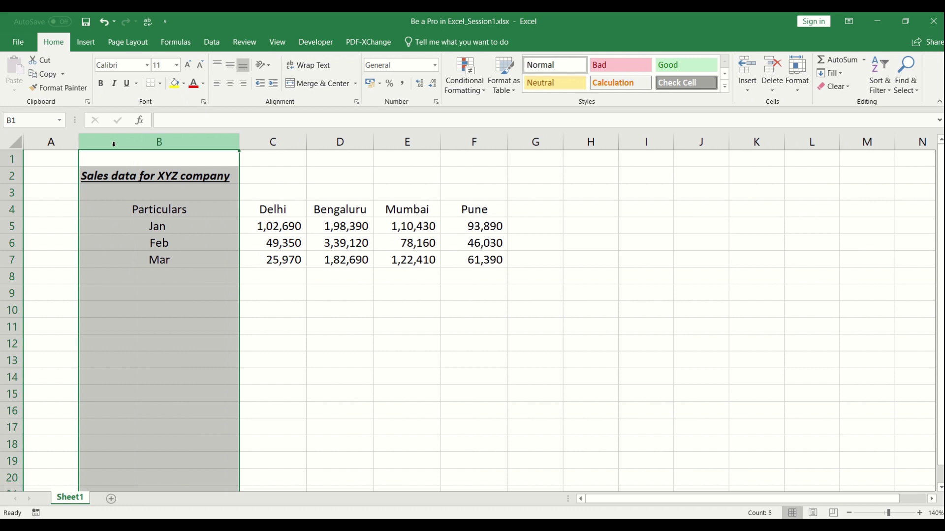
- AutoFit column B to the Particulars entries in B4:B7 only, leaving the title out of the fit
left_click(161, 210)
left_click(186, 145)
left_click(229, 180)
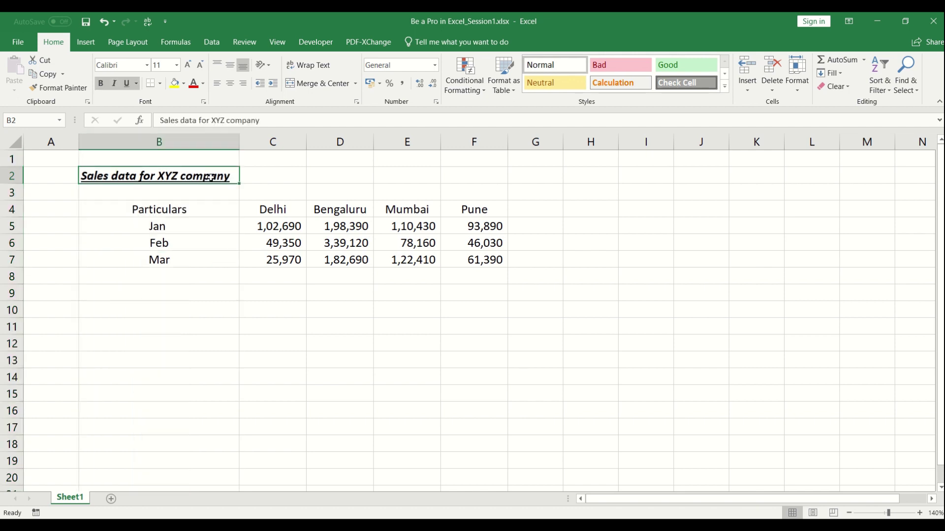
left_click_drag(209, 212, 209, 256)
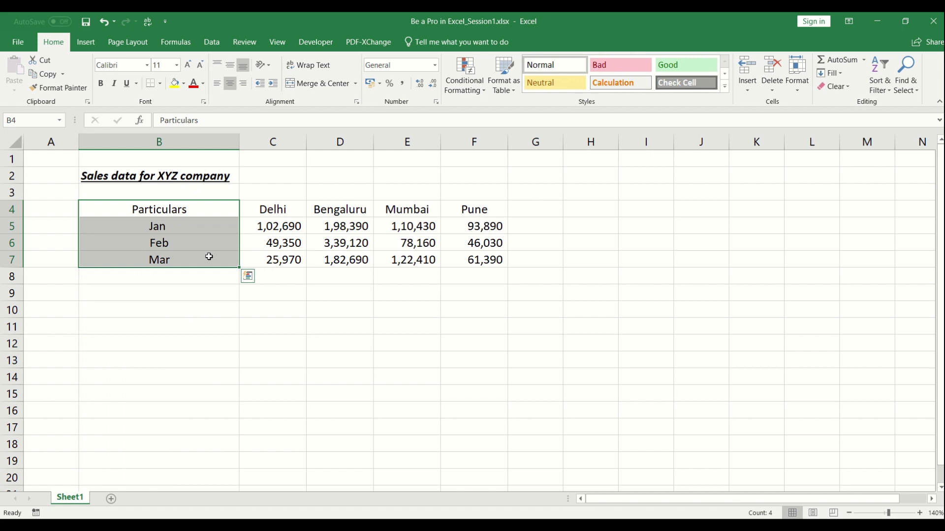
key("alt+h")
key("o")
key("i")
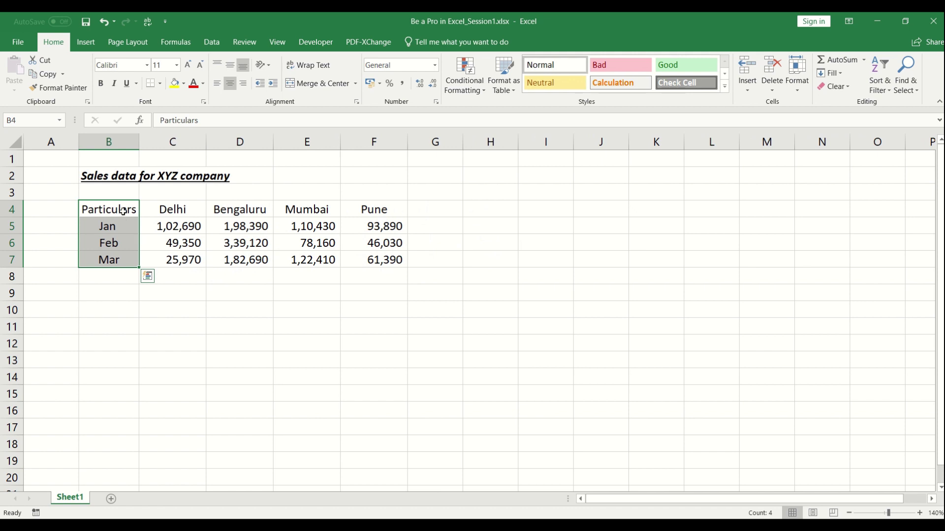
left_click_drag(118, 211, 120, 257)
left_click_drag(127, 209, 370, 258)
left_click(127, 211)
key("ctrl+a")
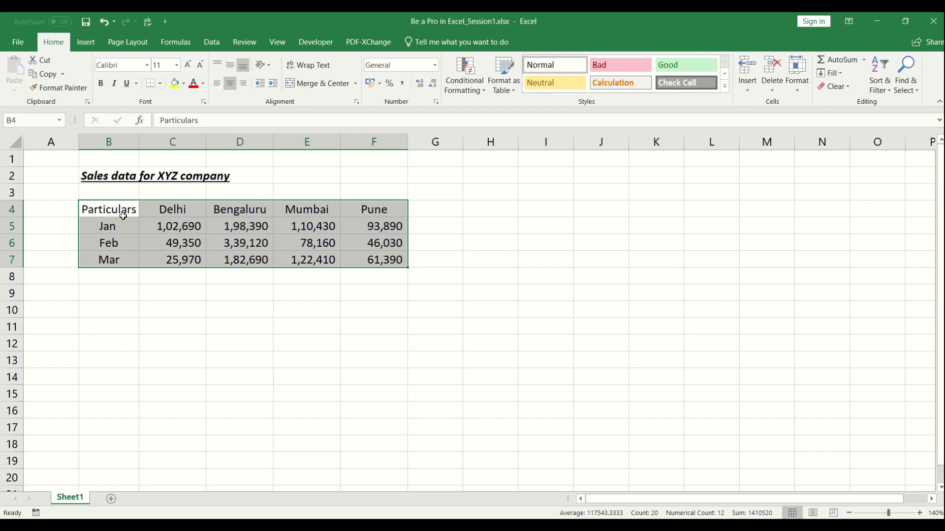
left_click(800, 89)
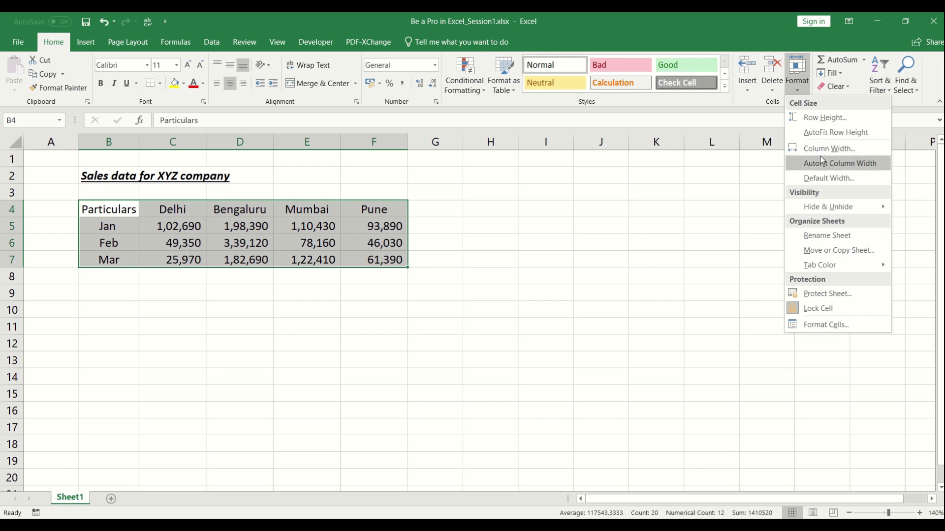
left_click(379, 253)
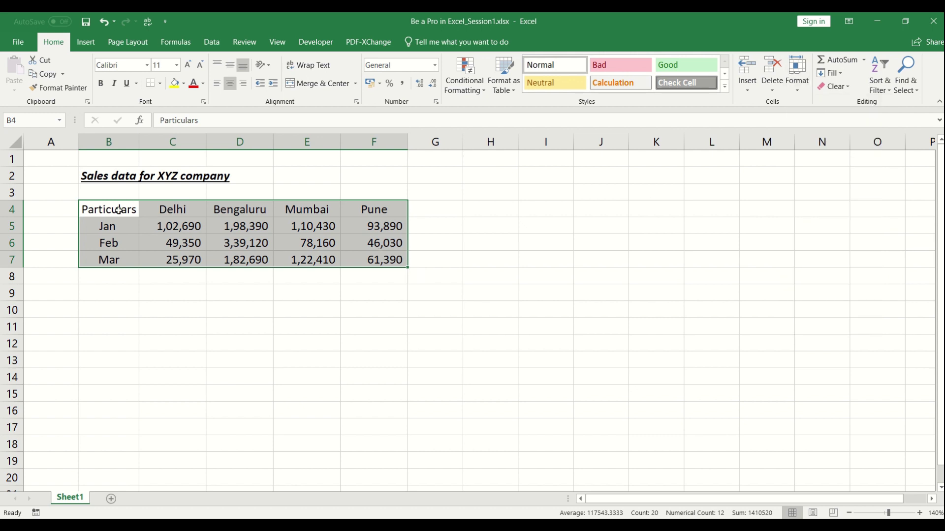
- Try formatting B4:F7 as a table with the first black-header Medium style, and undo the table conversion
left_click_drag(119, 210, 361, 258)
left_click(506, 83)
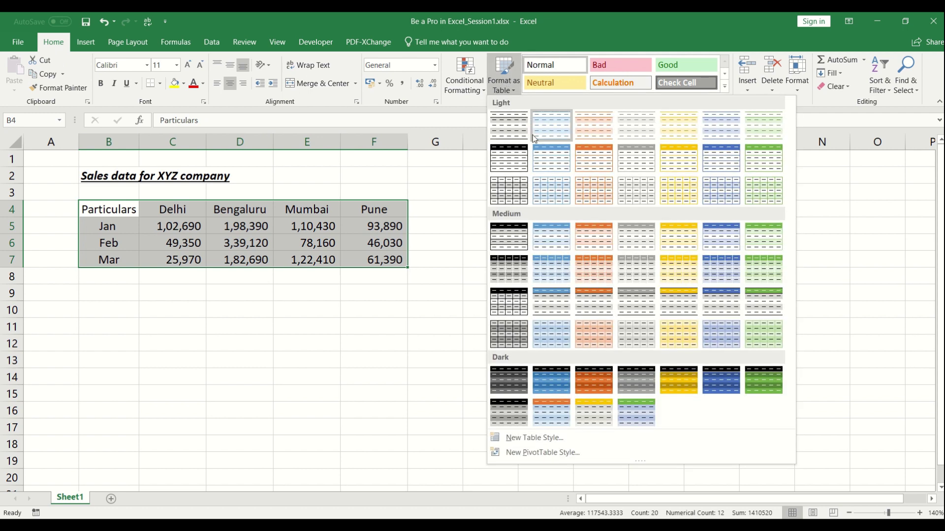
left_click(515, 249)
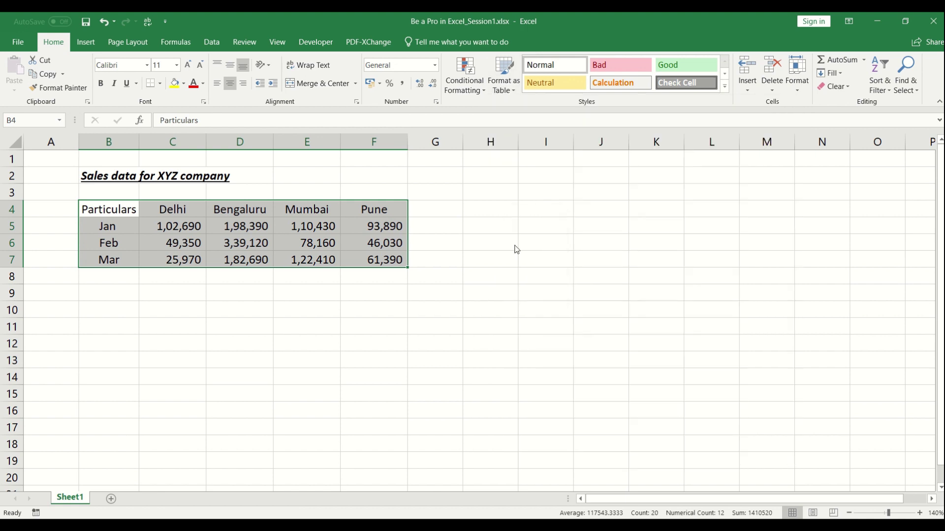
left_click(469, 284)
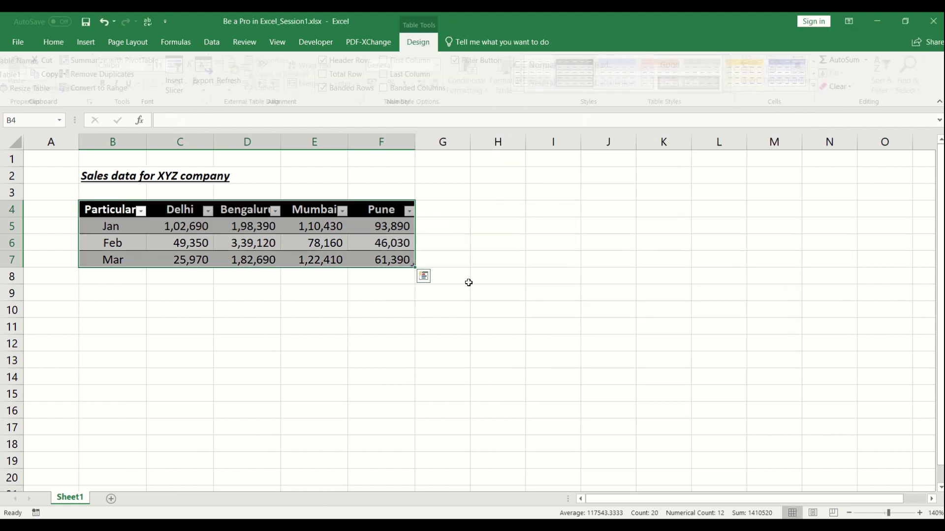
left_click(196, 244)
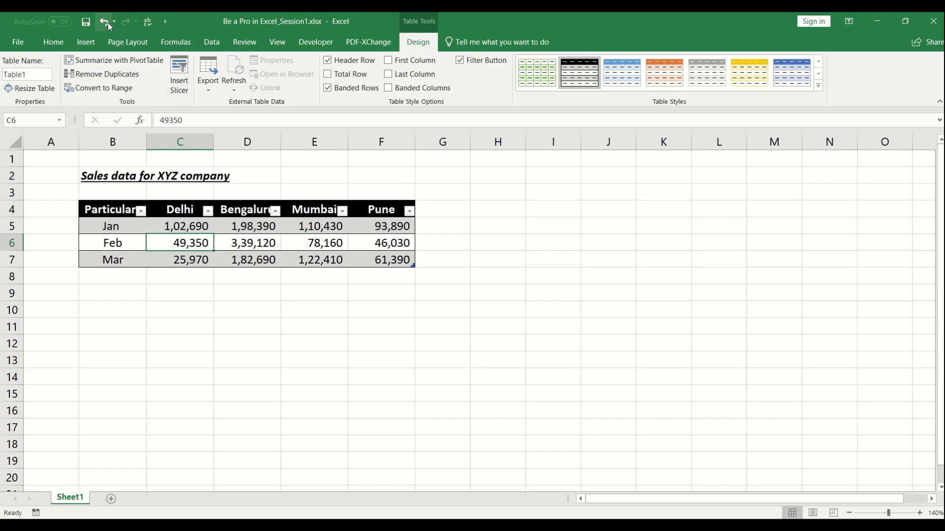
key("ctrl+z")
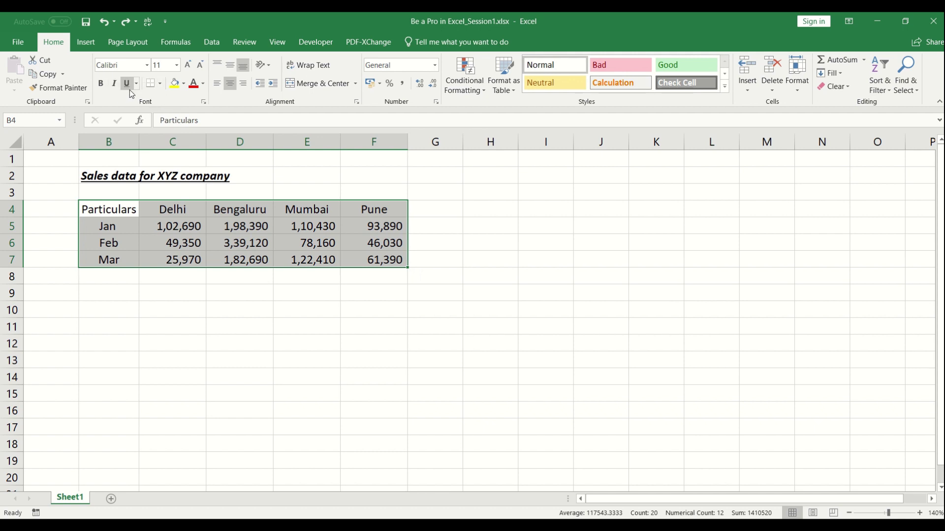
- Apply All Borders to the sales table in B4:F7
left_click(160, 84)
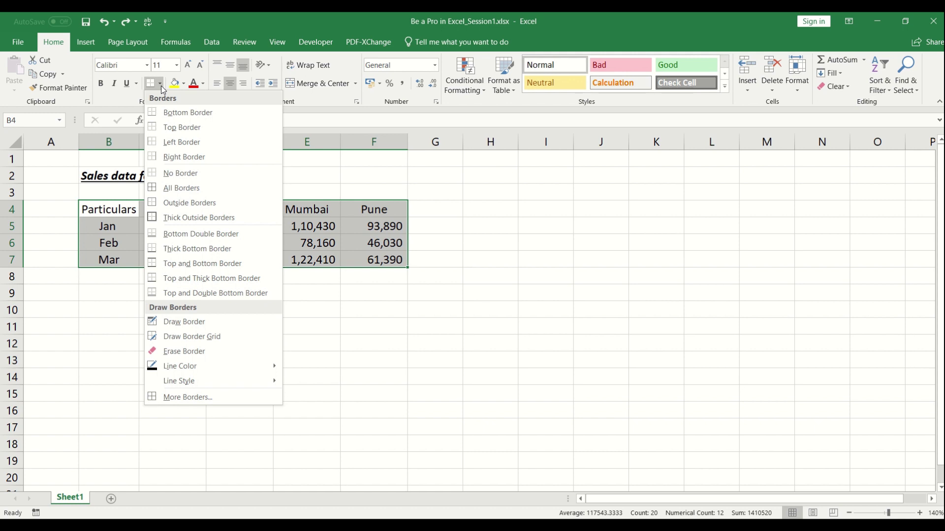
left_click(181, 188)
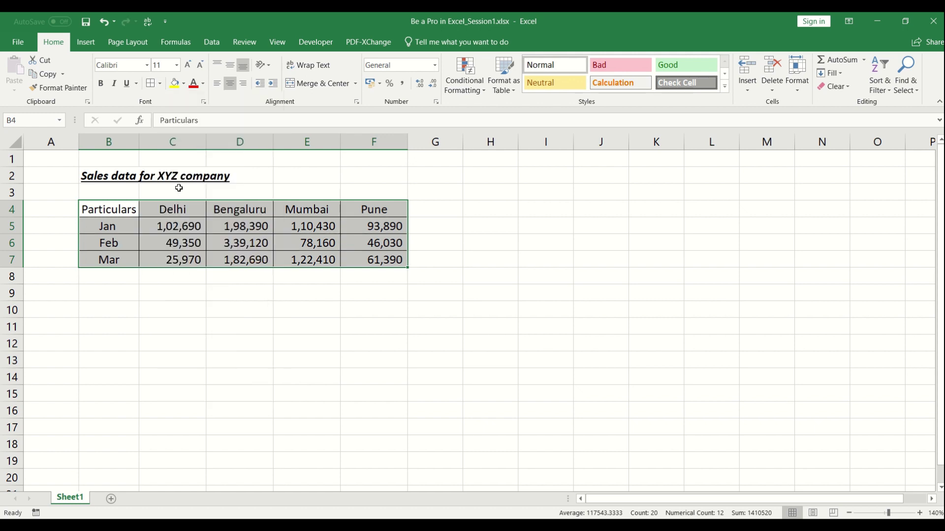
left_click(165, 308)
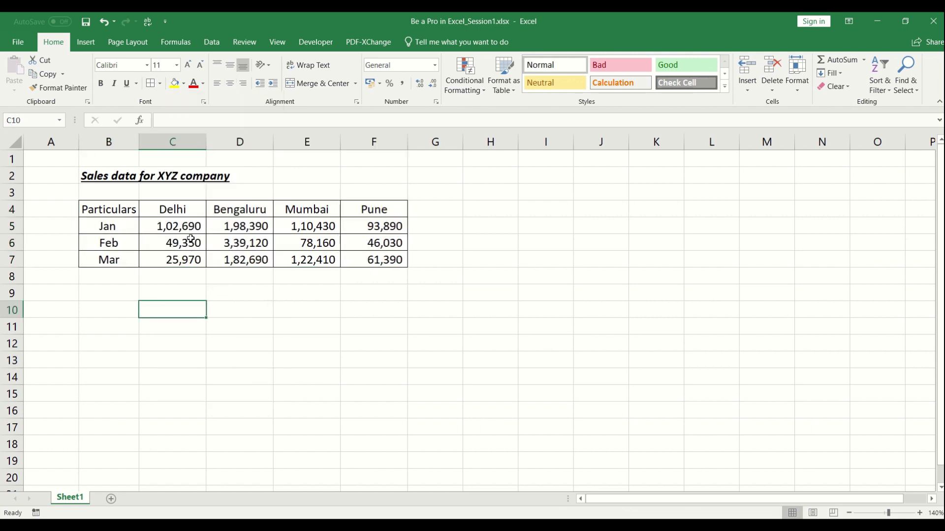
- Add Thick Outside Borders around the sales table in B4:F7
left_click_drag(111, 209, 383, 259)
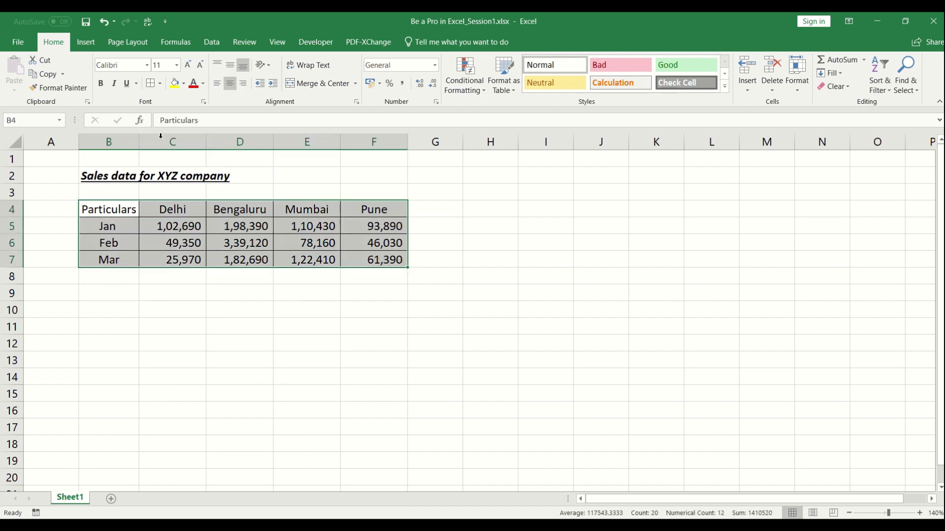
left_click(159, 85)
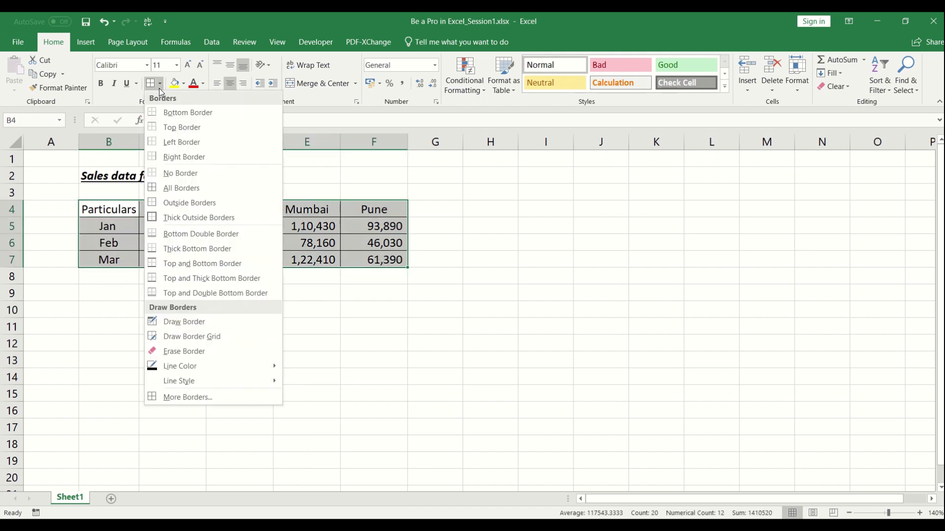
left_click(207, 220)
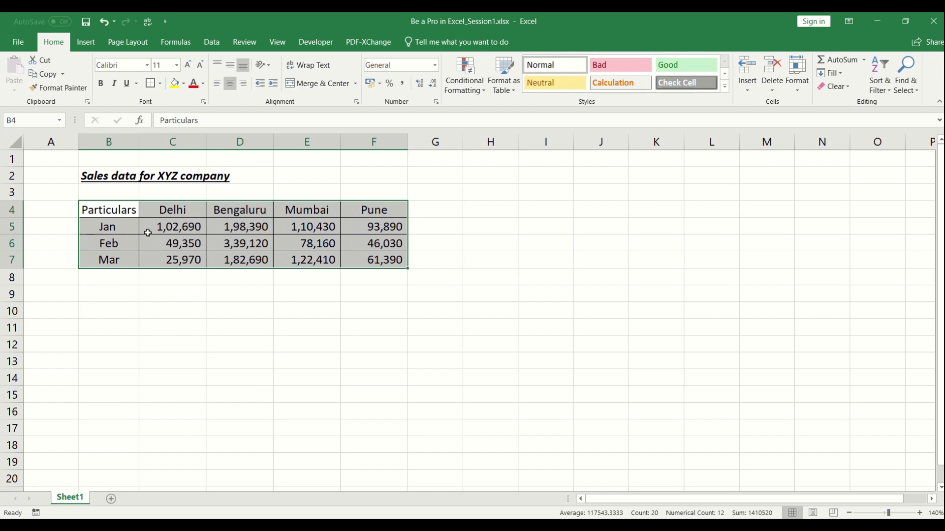
left_click(142, 382)
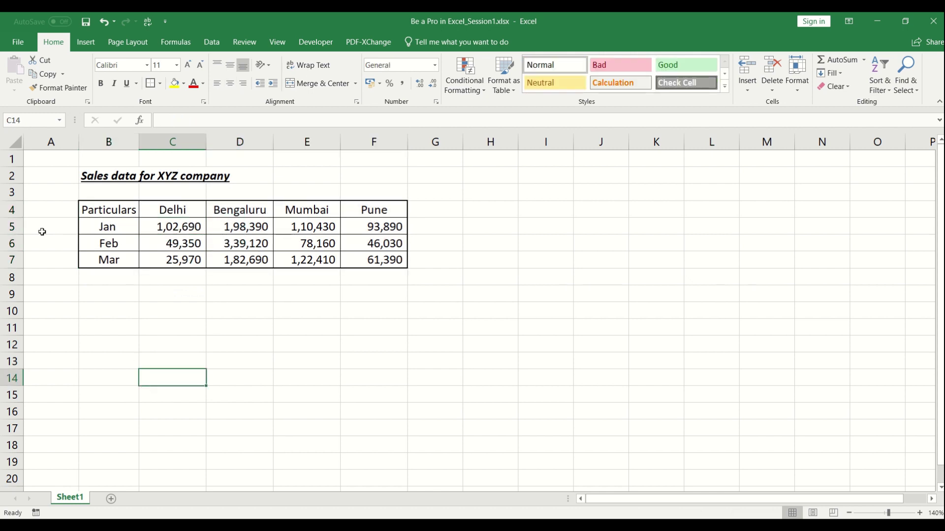
- Replace the thick outer border of the sales table B4:F7 with a thin solid outline
left_click_drag(135, 220, 352, 266)
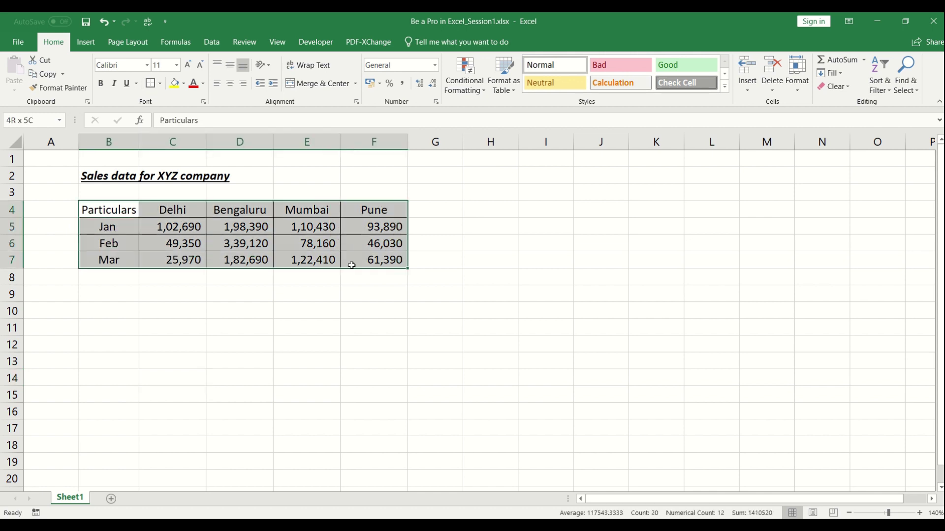
left_click(160, 85)
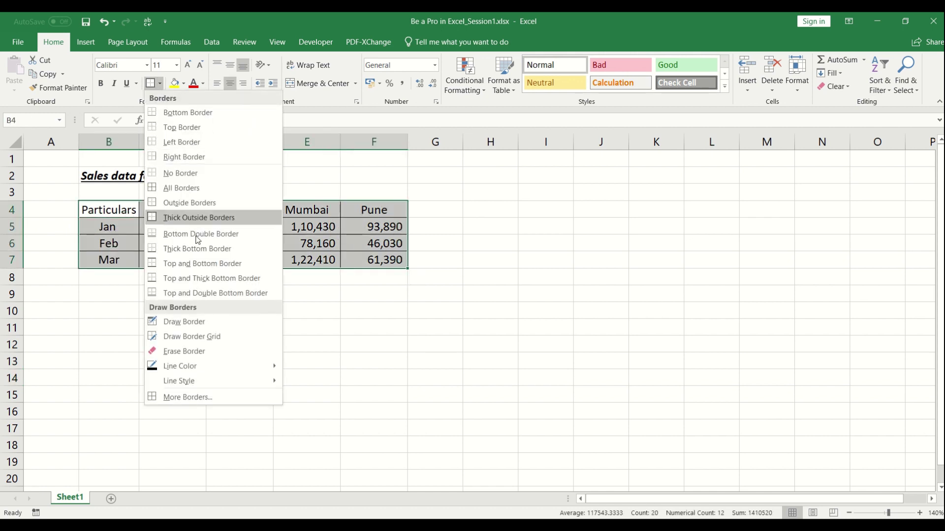
left_click(212, 399)
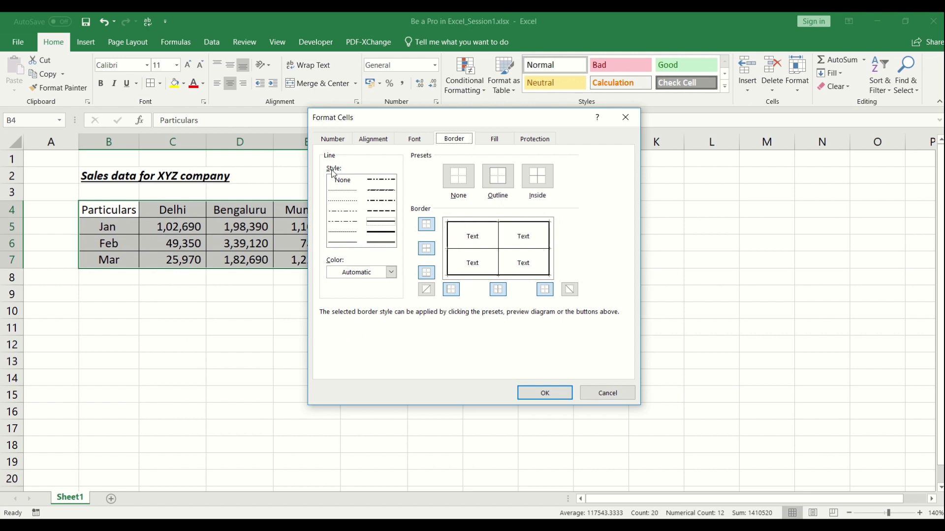
left_click(339, 243)
left_click(499, 184)
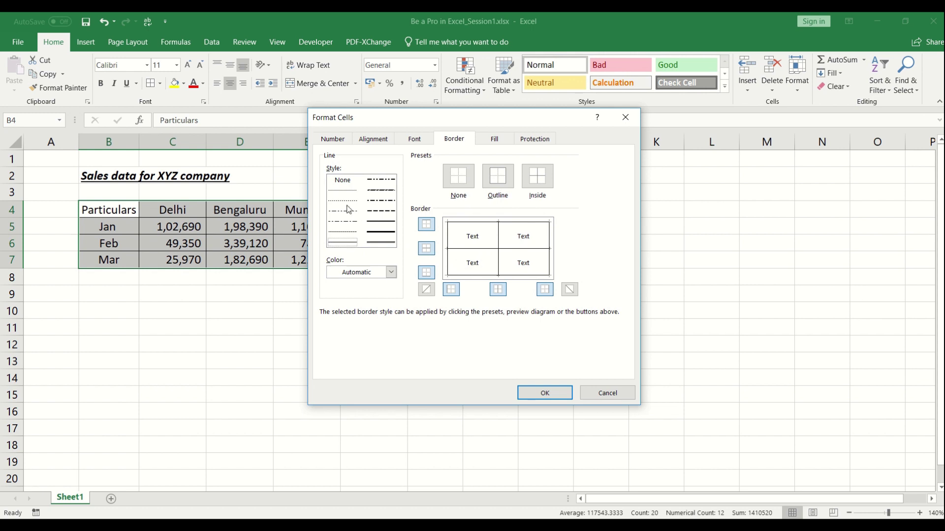
- Set the inside vertical and horizontal borders of B4:F7 to the thin dashed line style and apply the border settings
left_click(343, 232)
left_click(498, 291)
left_click(499, 290)
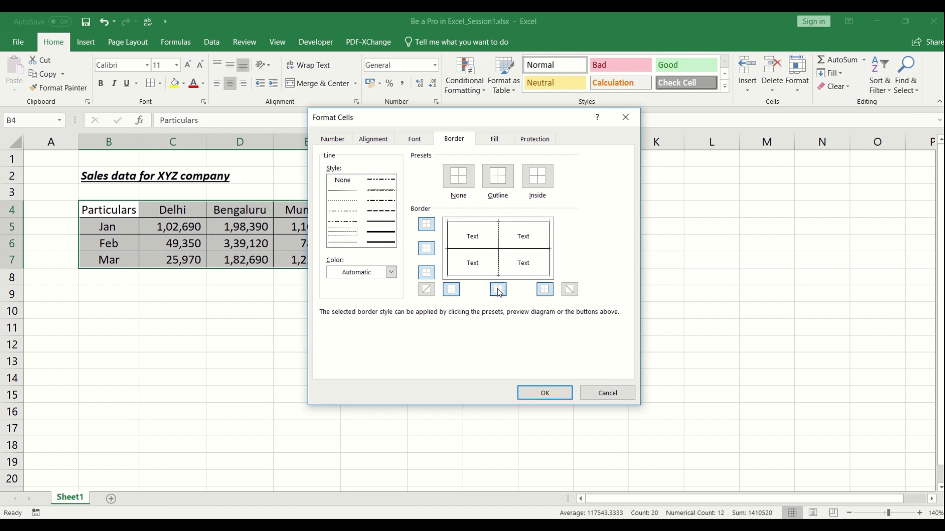
left_click(426, 247)
left_click(541, 392)
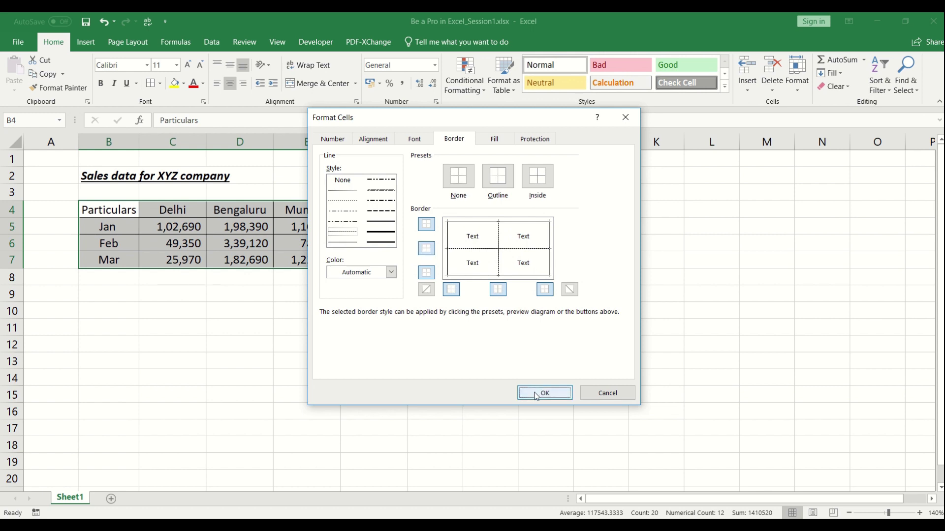
left_click(463, 351)
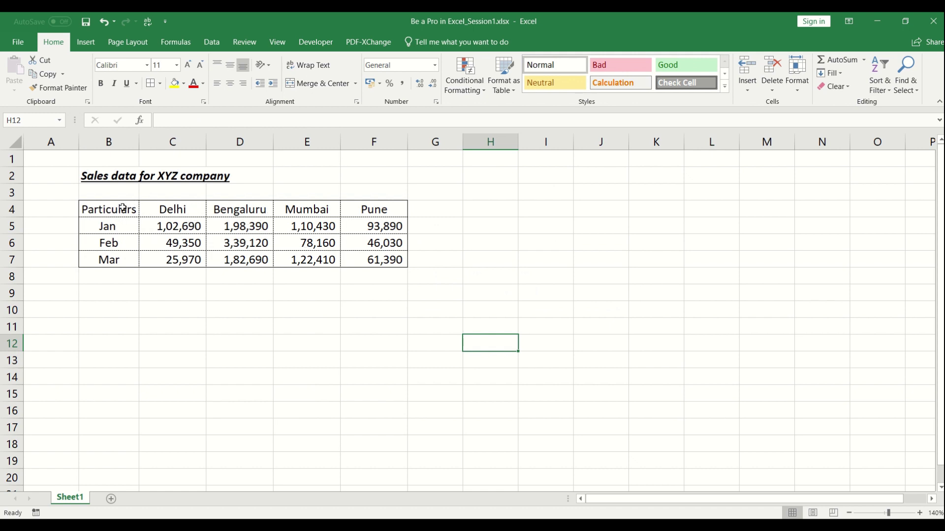
- Apply All Borders to the header row B4:F4 so its cells get solid lines
left_click_drag(120, 208, 364, 207)
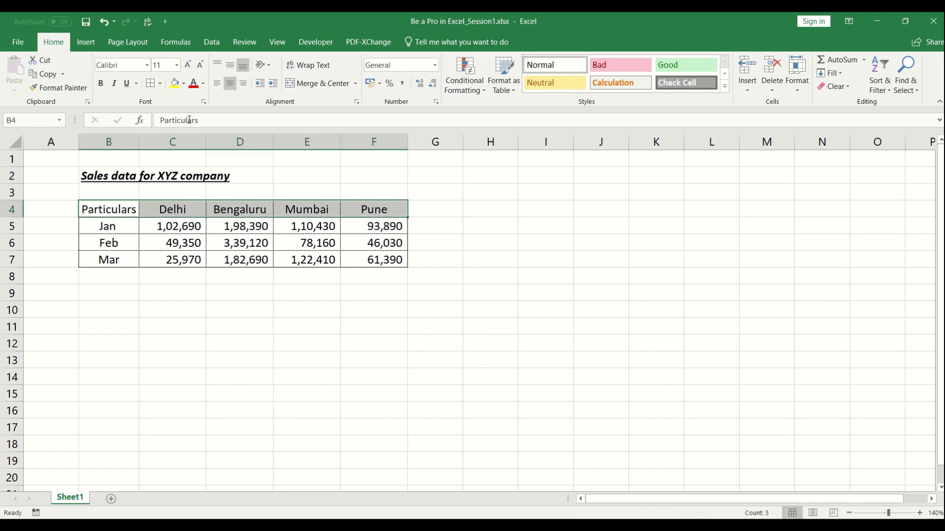
left_click(161, 84)
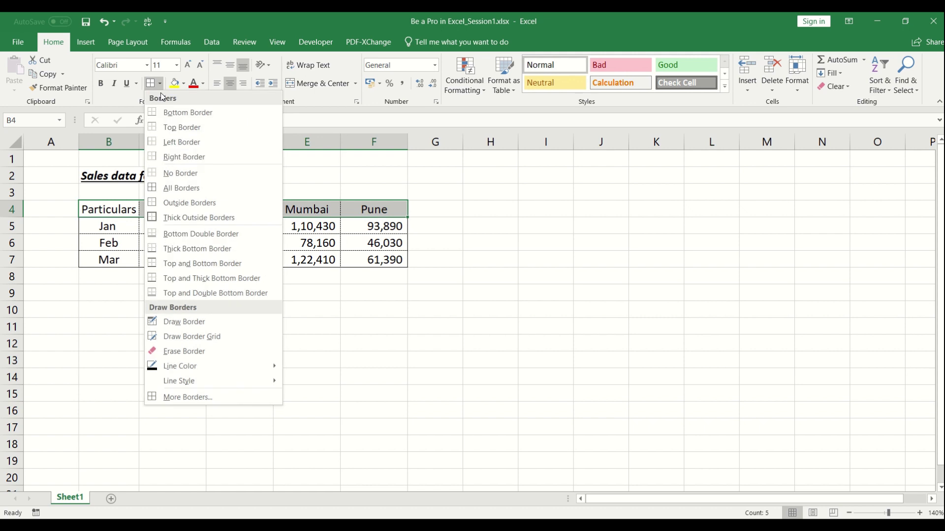
left_click(180, 189)
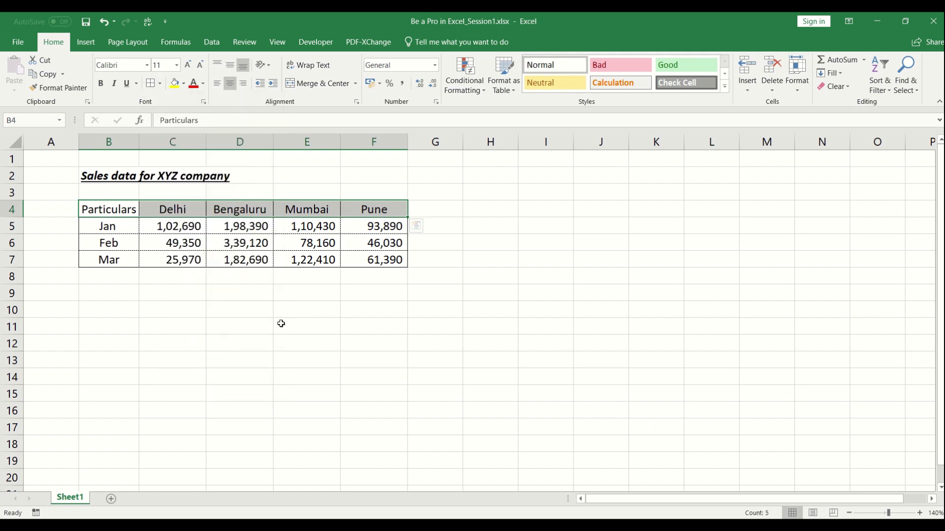
left_click(230, 313)
left_click_drag(91, 209, 354, 212)
left_click(242, 299)
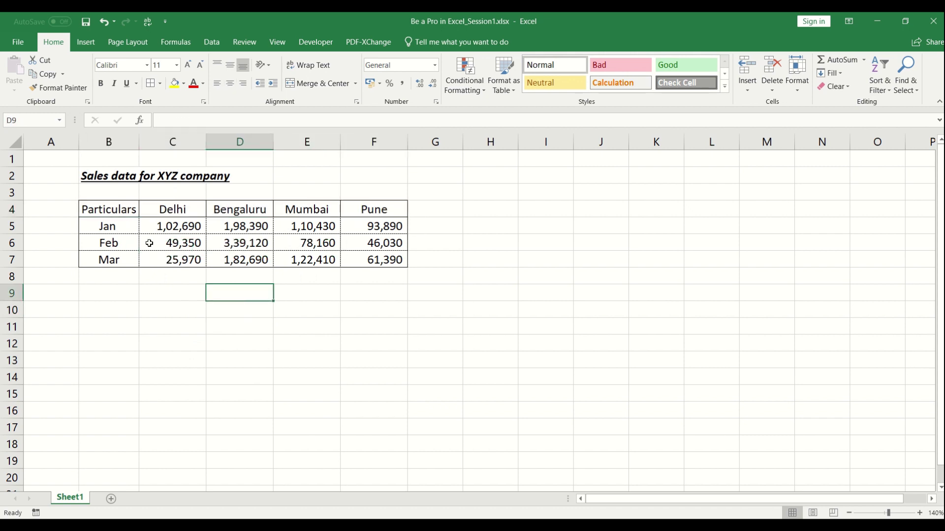
- Apply All Borders to the Particulars column in B4:B7
left_click_drag(129, 209, 138, 261)
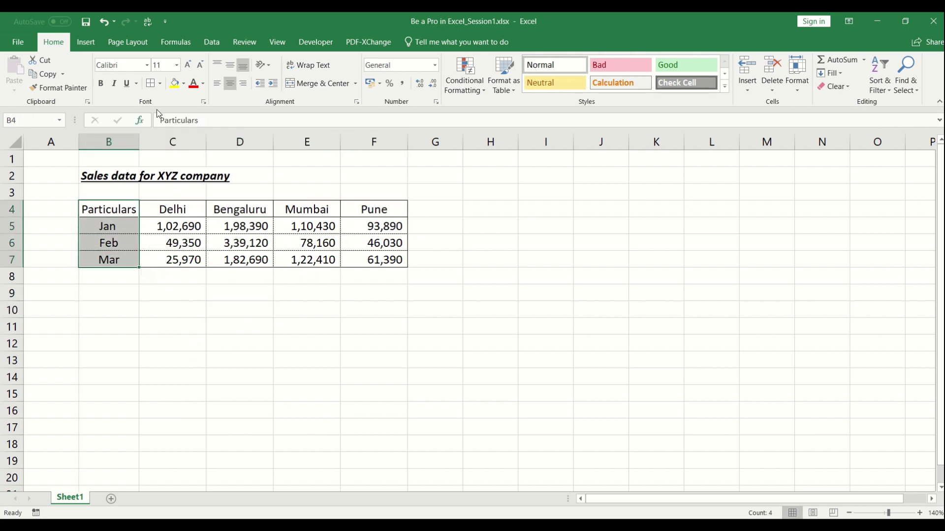
left_click(151, 83)
left_click(172, 327)
left_click(135, 213)
left_click_drag(135, 213, 373, 260)
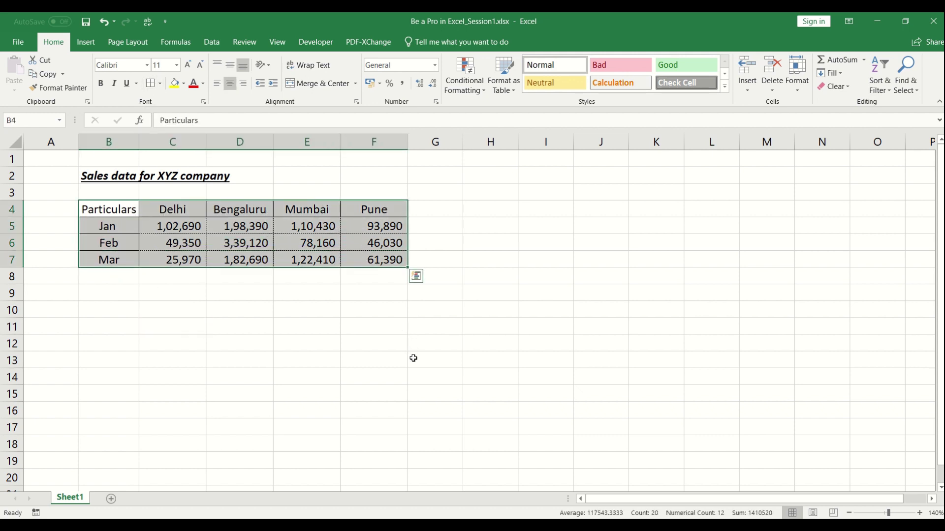
left_click_drag(118, 209, 372, 218)
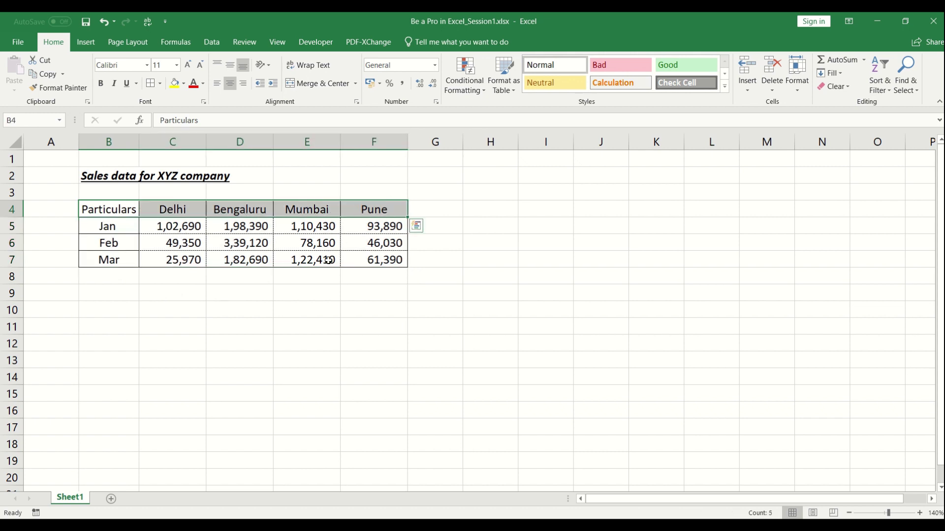
left_click(114, 176)
left_click_drag(118, 205, 373, 253)
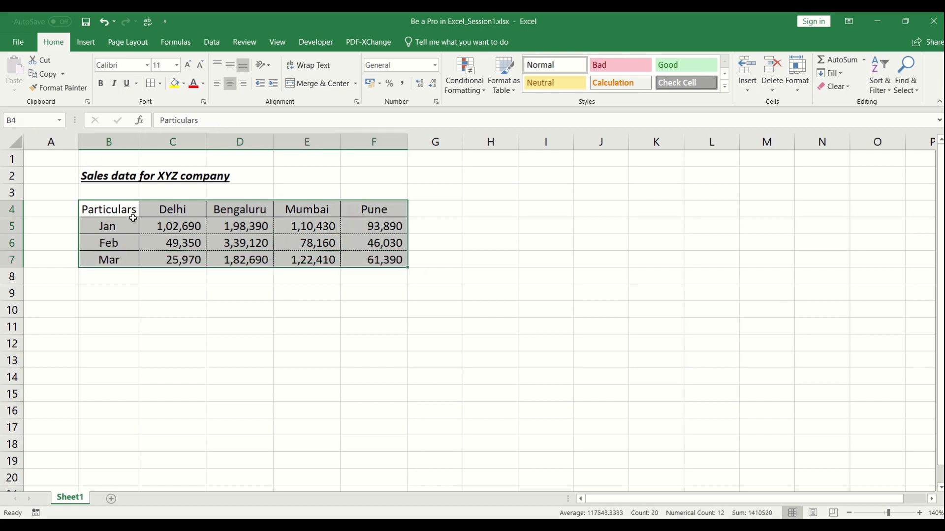
- Try decreasing the font size of the title in B2 to 9 and increasing it back to 11
left_click(114, 172)
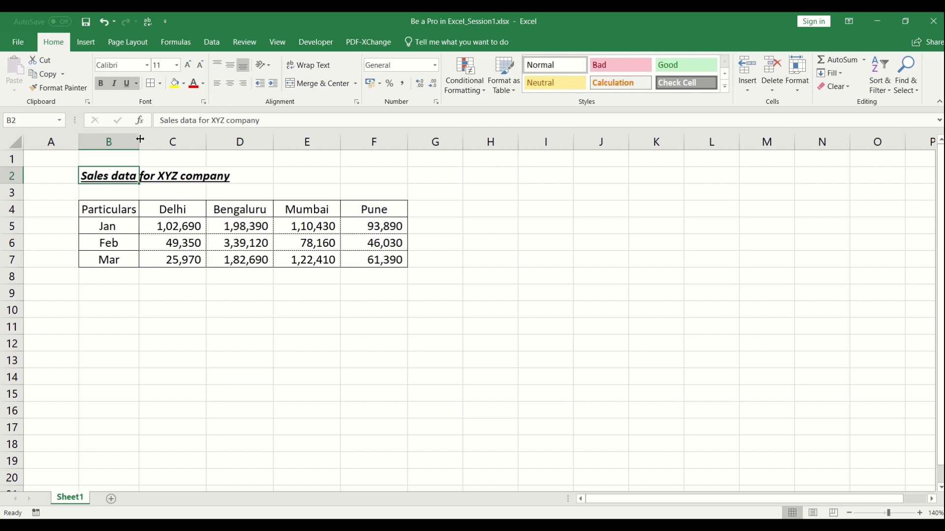
left_click(164, 65)
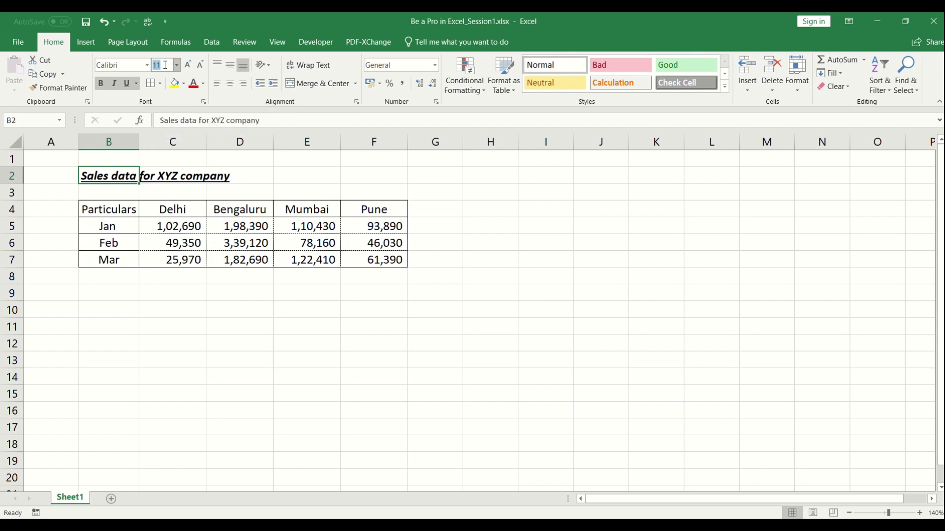
left_click(199, 65)
left_click(200, 65)
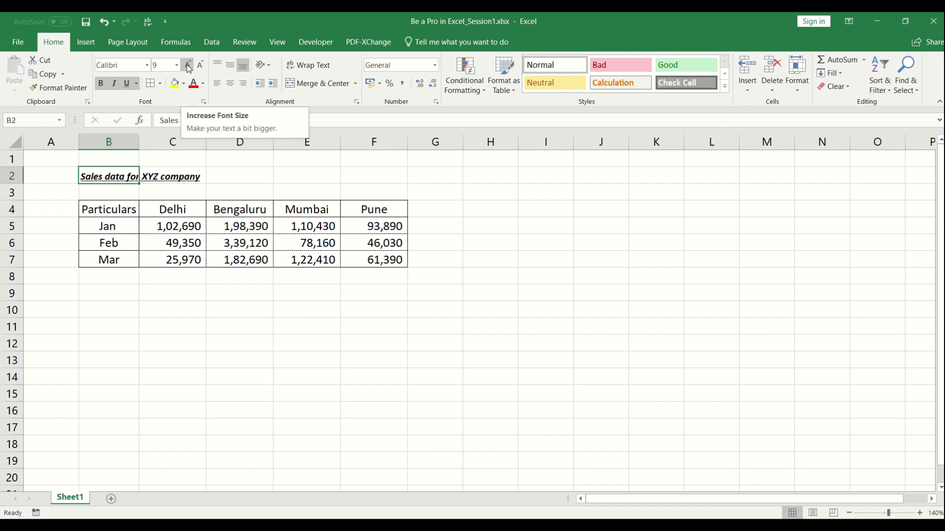
left_click(188, 67)
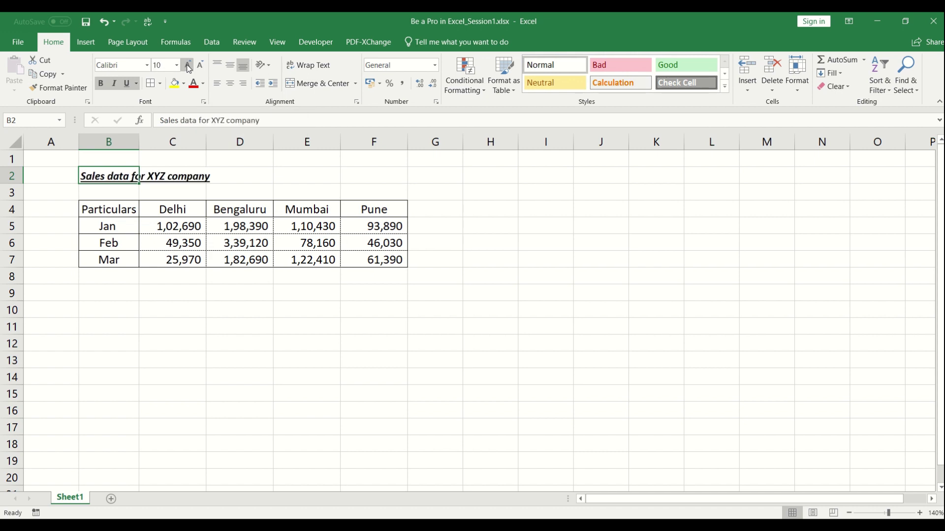
left_click(188, 67)
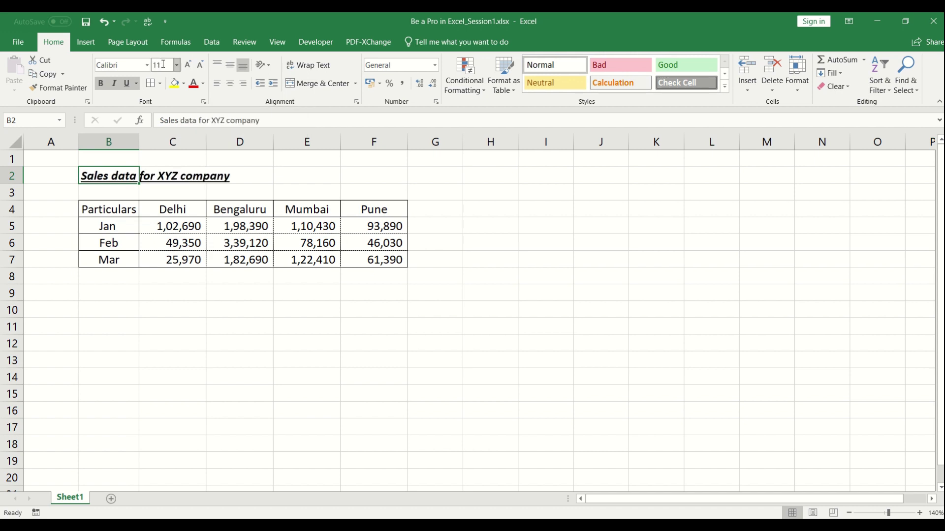
- Set the font size of the title in B2 to 12
left_click(164, 64)
type("12")
key("Return")
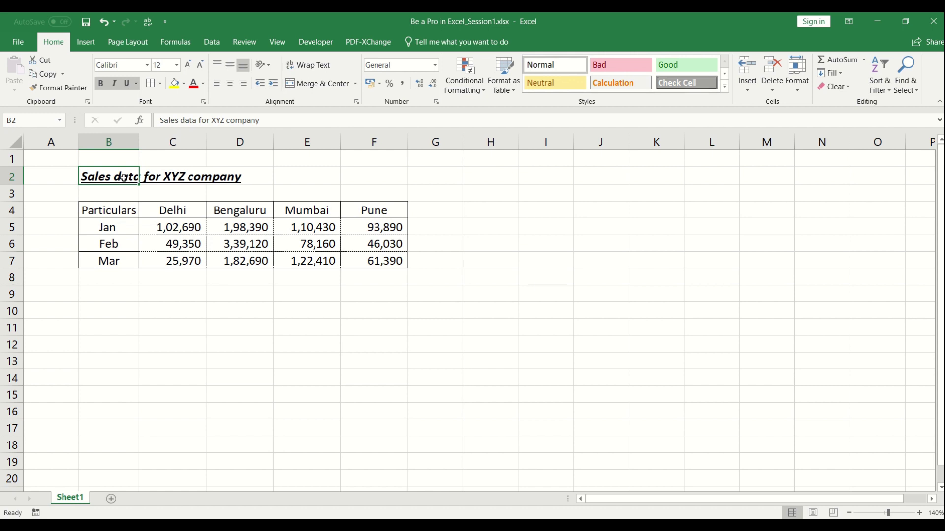
left_click(183, 211)
- Try the Arial font on the title in B2 and undo the font change
left_click(111, 180)
left_click(147, 65)
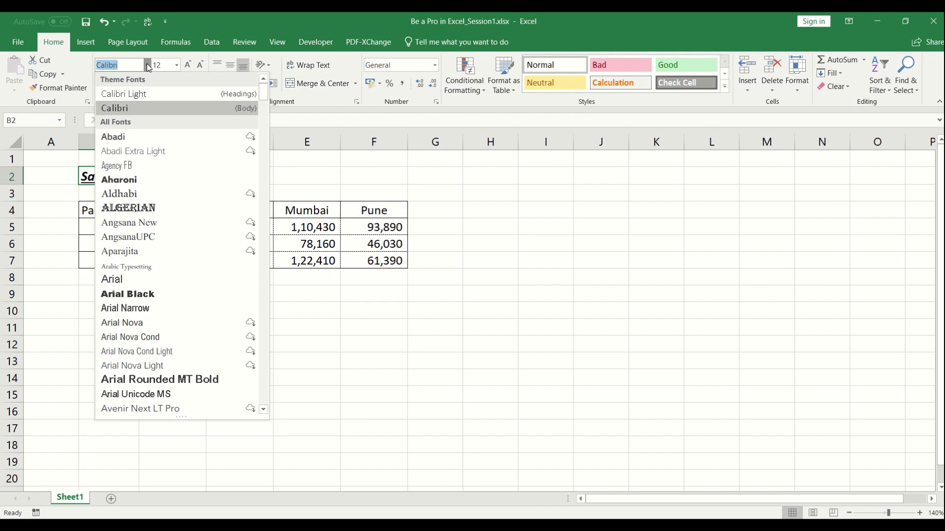
left_click(136, 279)
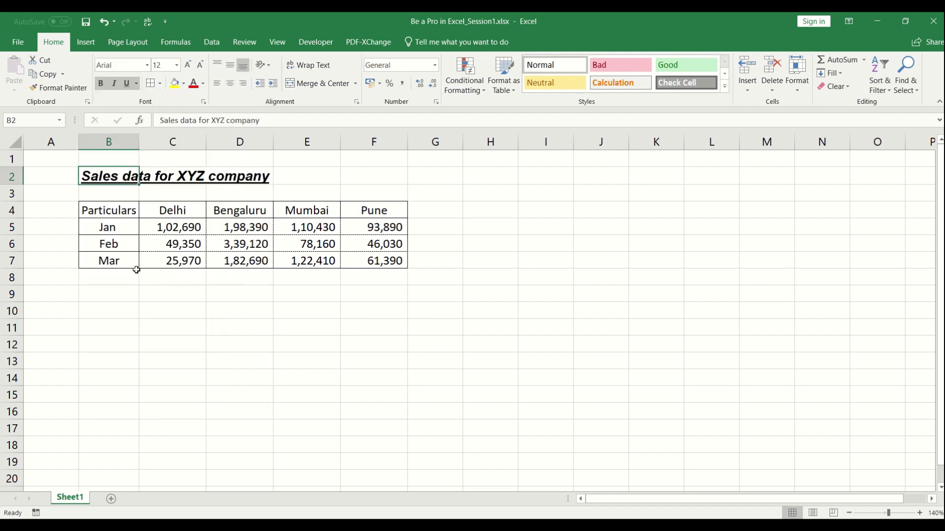
key("ctrl+z")
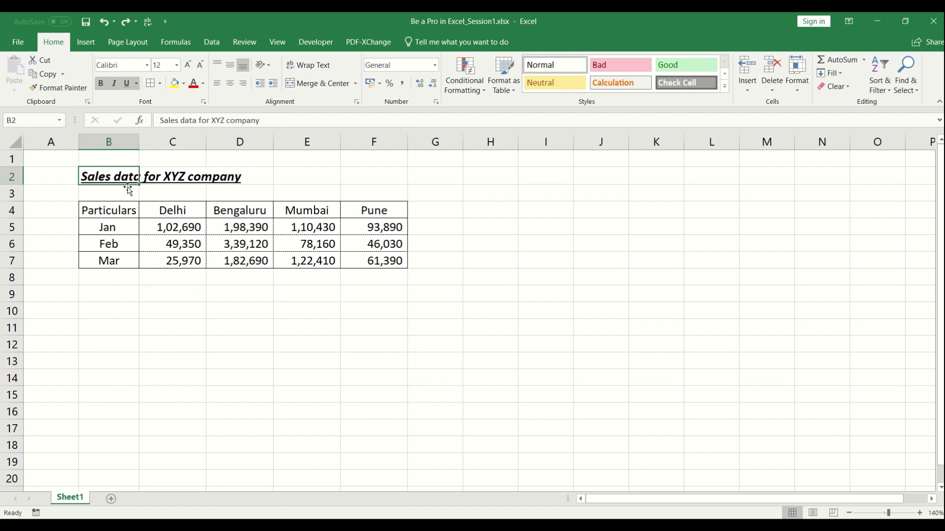
left_click(115, 194)
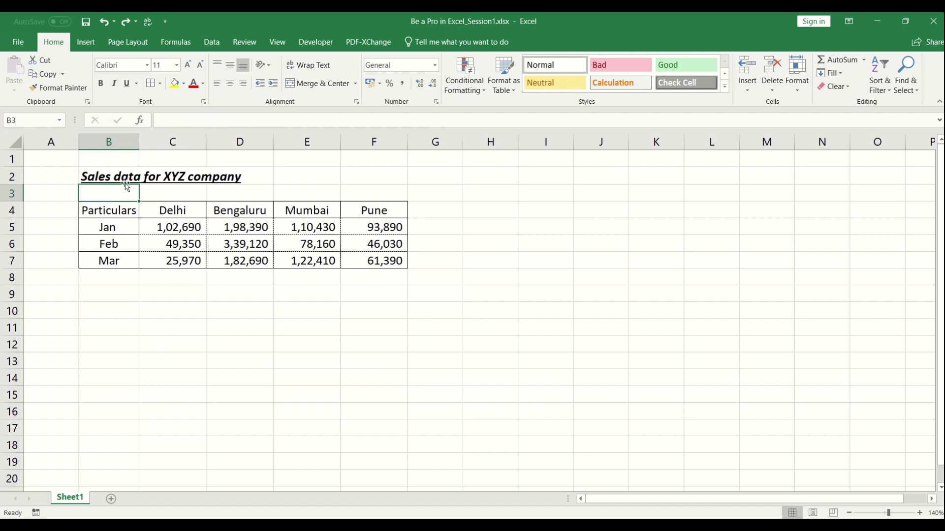
left_click(121, 177)
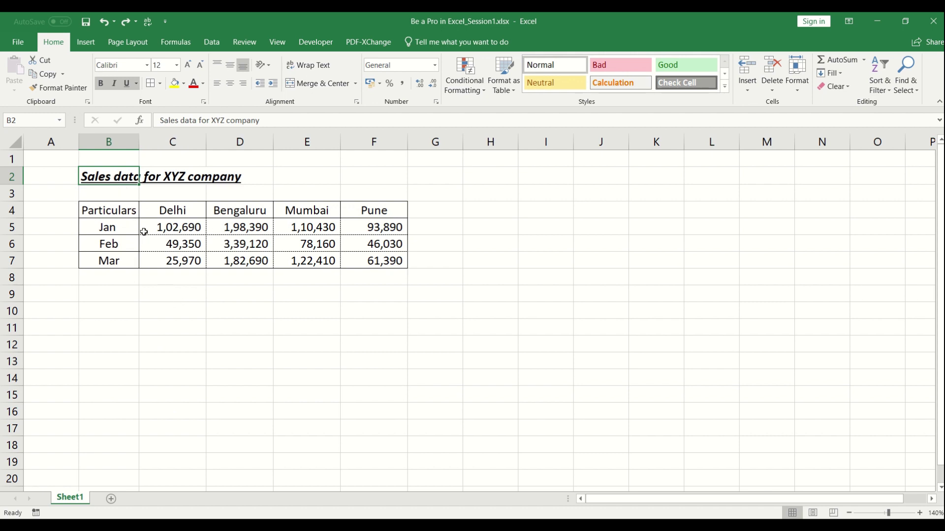
left_click(116, 211)
left_click_drag(116, 210, 374, 211)
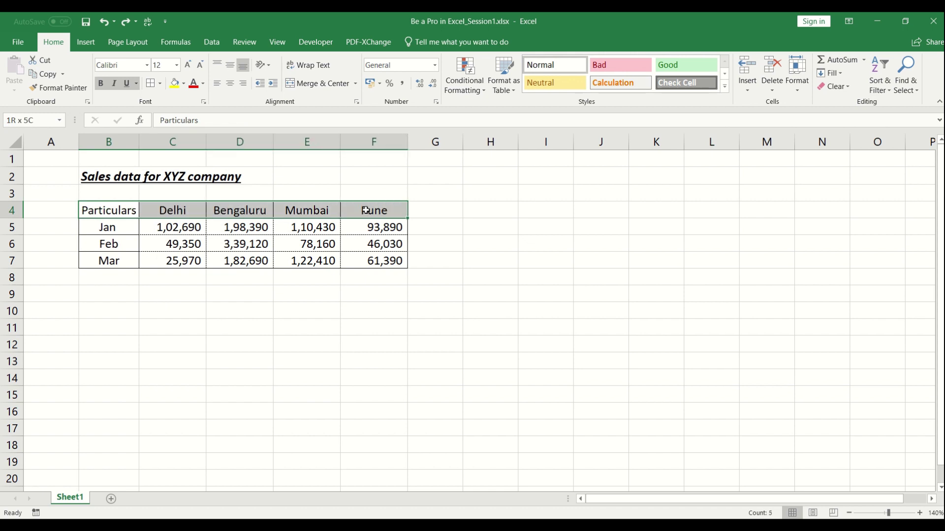
left_click(103, 178)
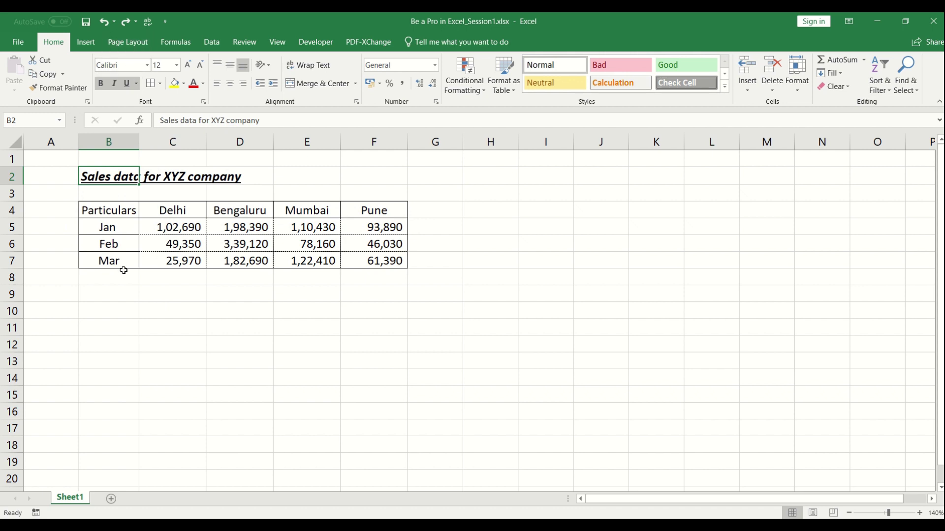
- Fill the header row B4:F4 with the standard dark blue and set its font color to white
left_click_drag(116, 213, 360, 214)
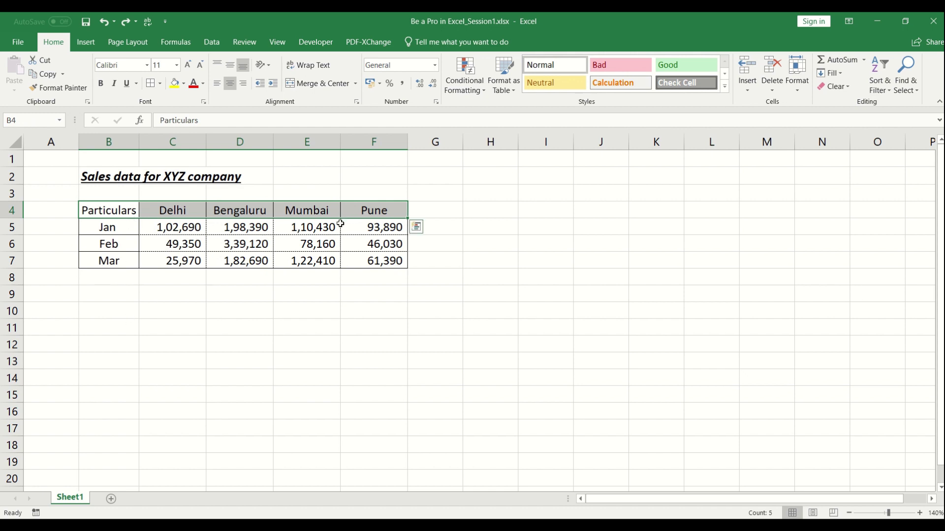
left_click(183, 83)
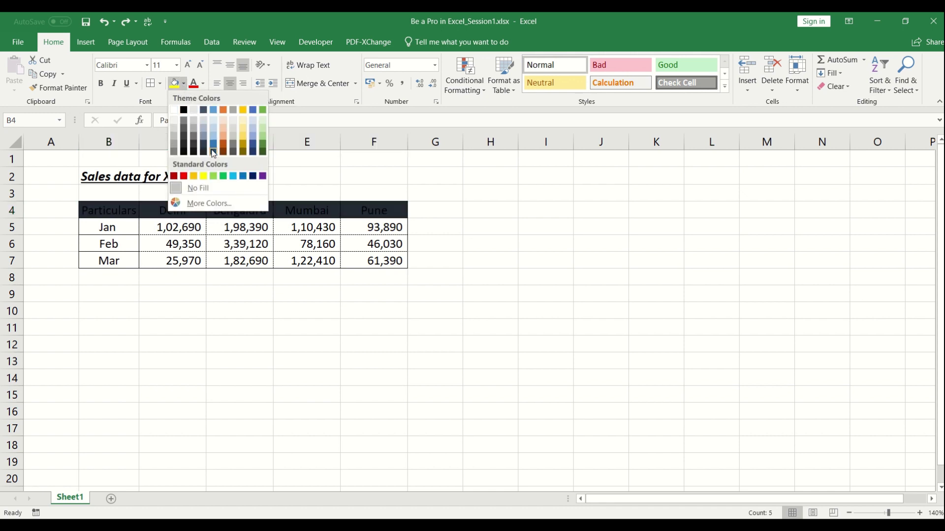
left_click(253, 176)
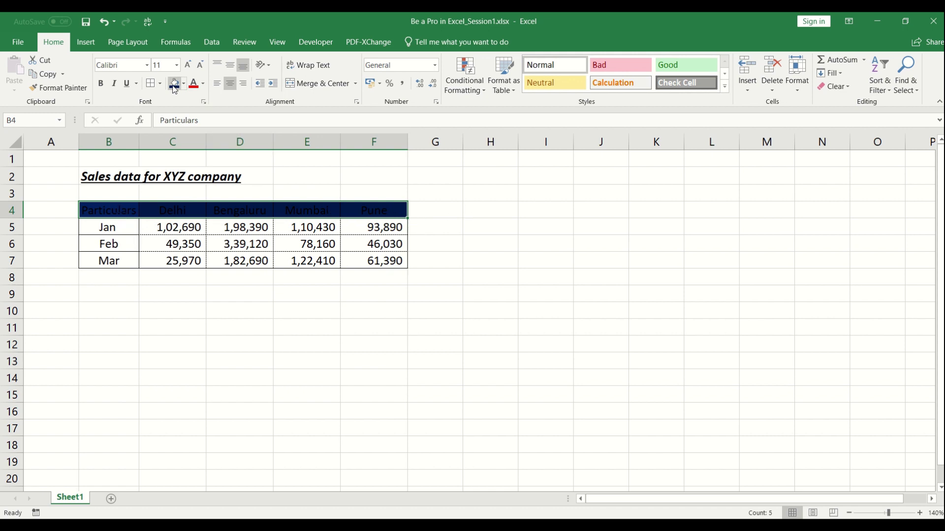
left_click(204, 85)
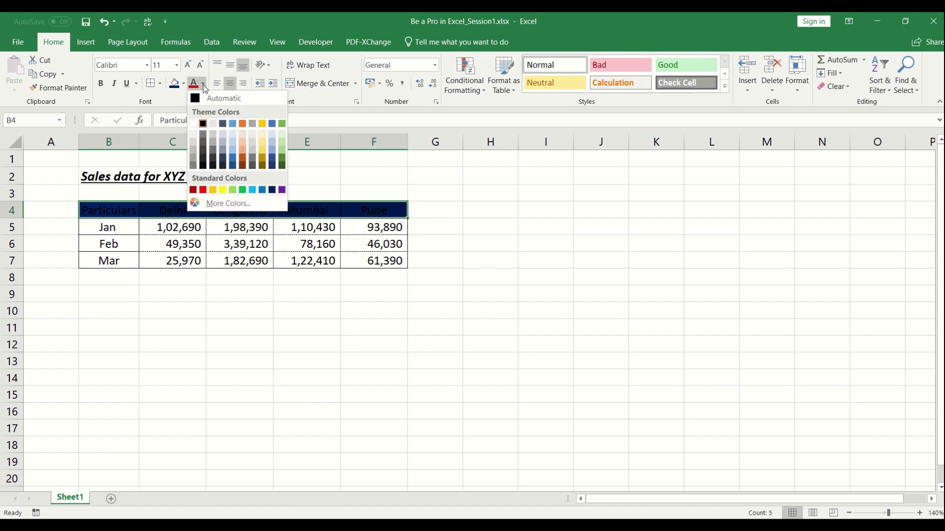
left_click(197, 124)
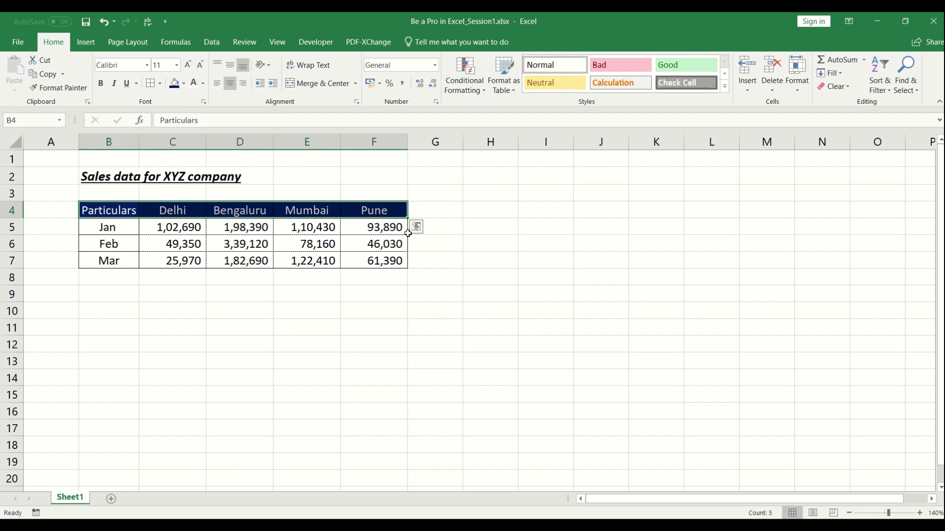
left_click(175, 257)
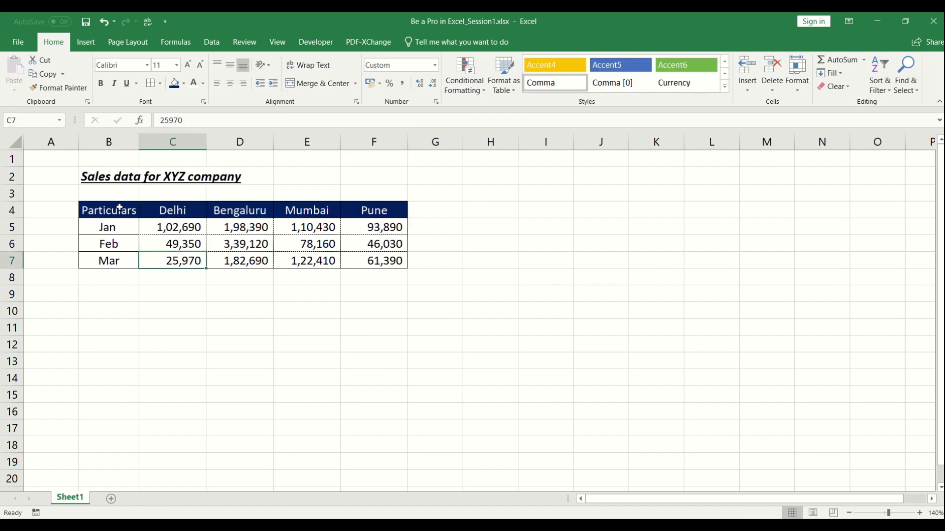
left_click_drag(120, 207, 374, 209)
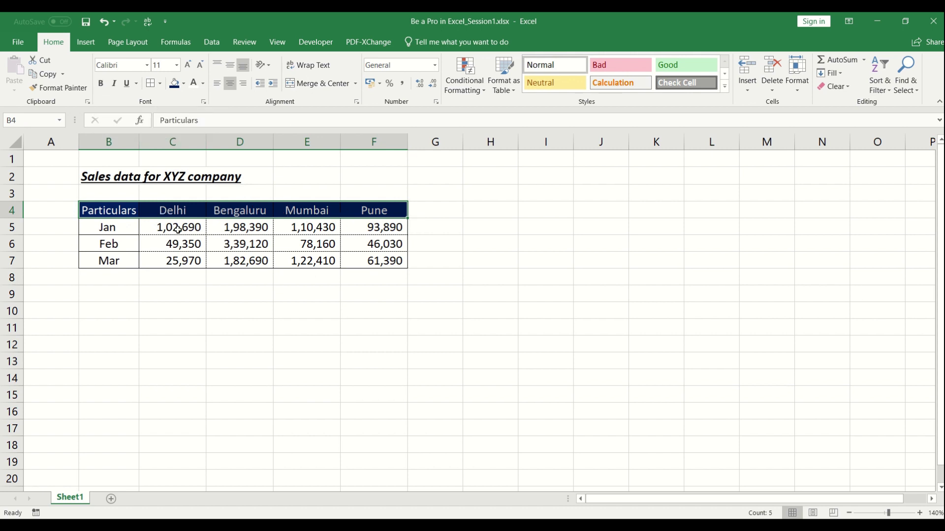
- Bold the header row B4:F4 and autofit the column widths to the contents of the table B4:F7
key("ctrl+b")
left_click(190, 305)
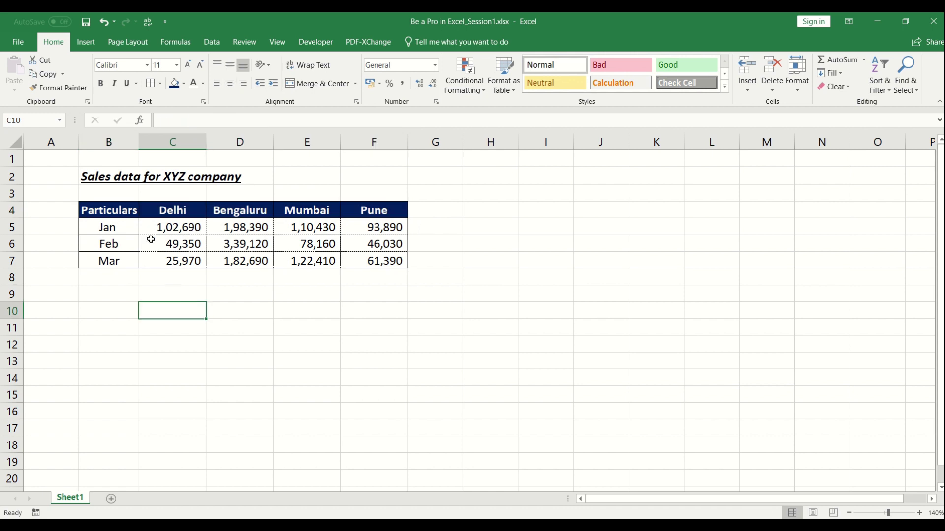
left_click_drag(118, 211, 376, 260)
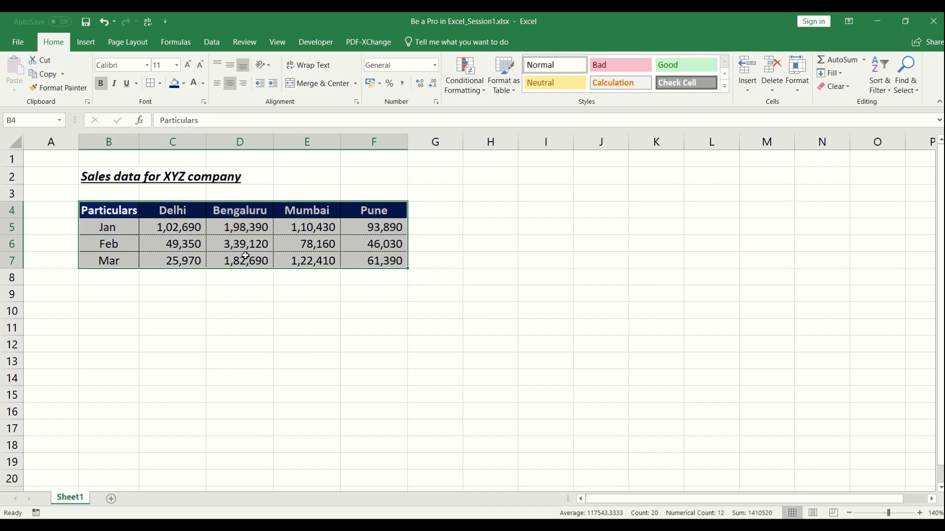
key("alt+h")
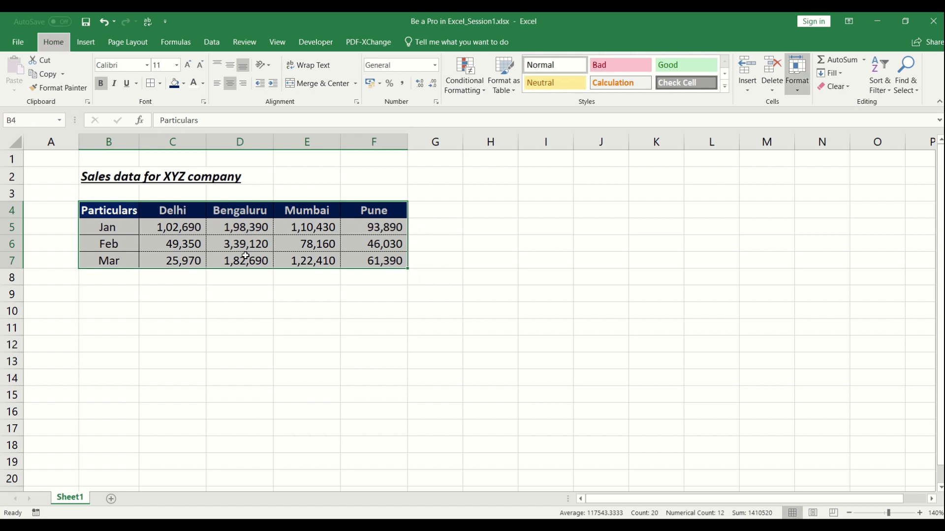
key("o")
key("i")
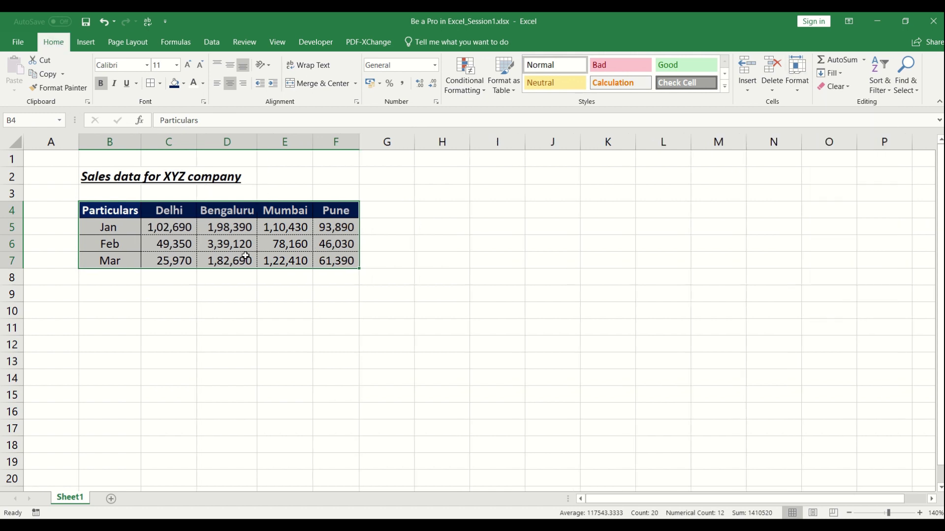
left_click(136, 317)
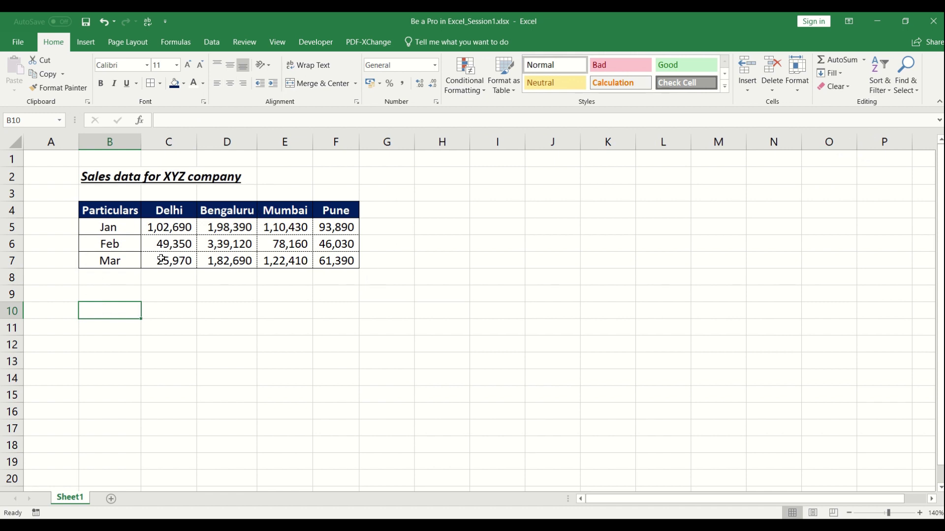
left_click_drag(112, 217, 336, 259)
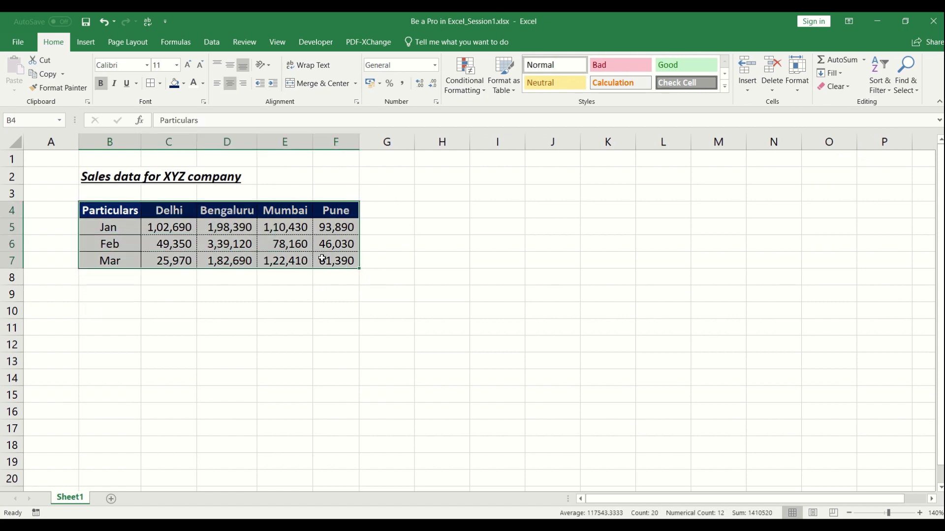
left_click(160, 84)
mouse_move(240, 370)
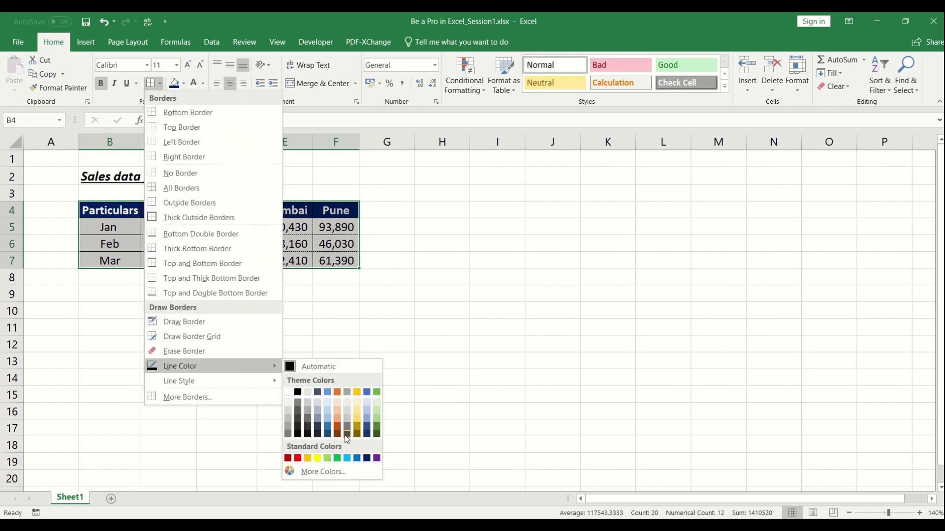
left_click(340, 215)
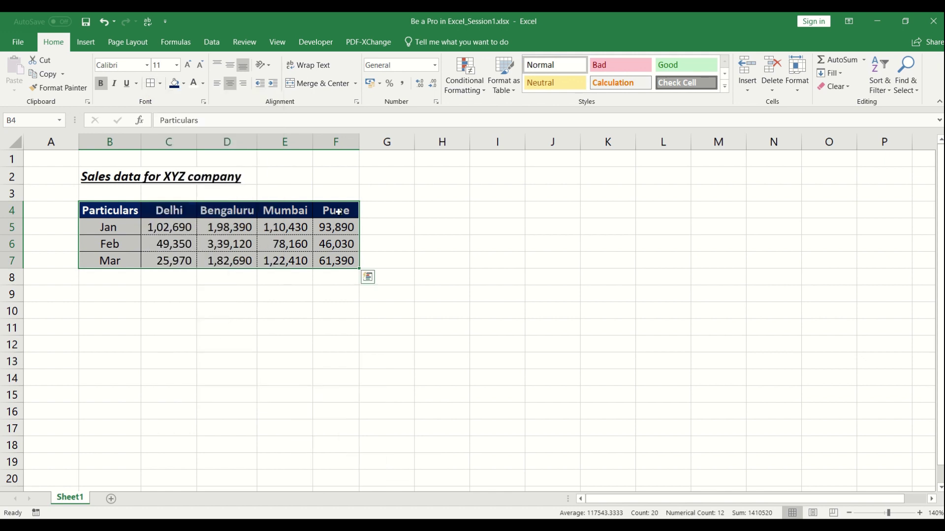
left_click(183, 221)
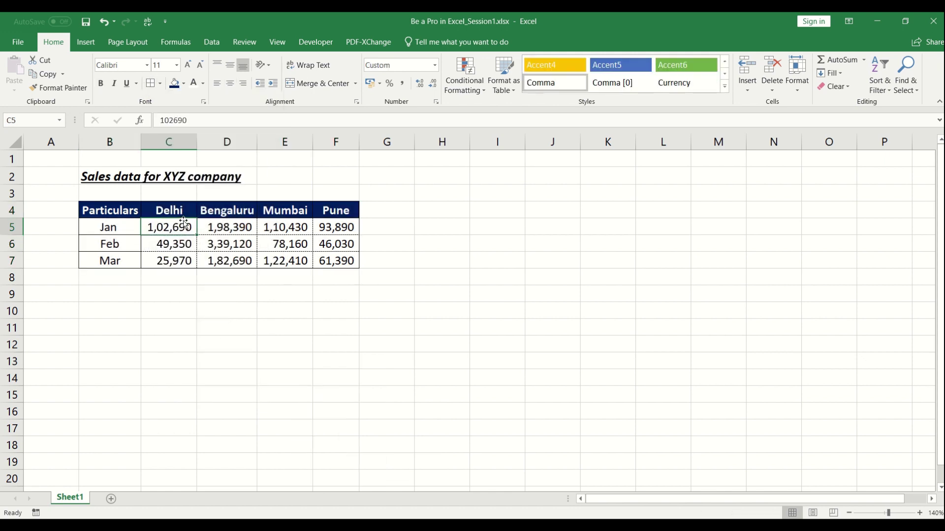
left_click(116, 217)
key("ctrl+a")
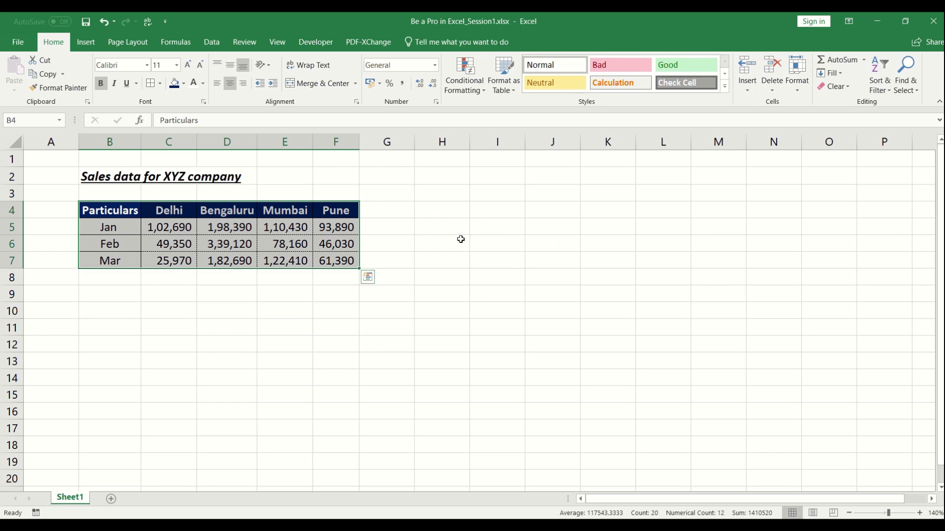
- Turn off the worksheet gridlines
left_click(258, 321)
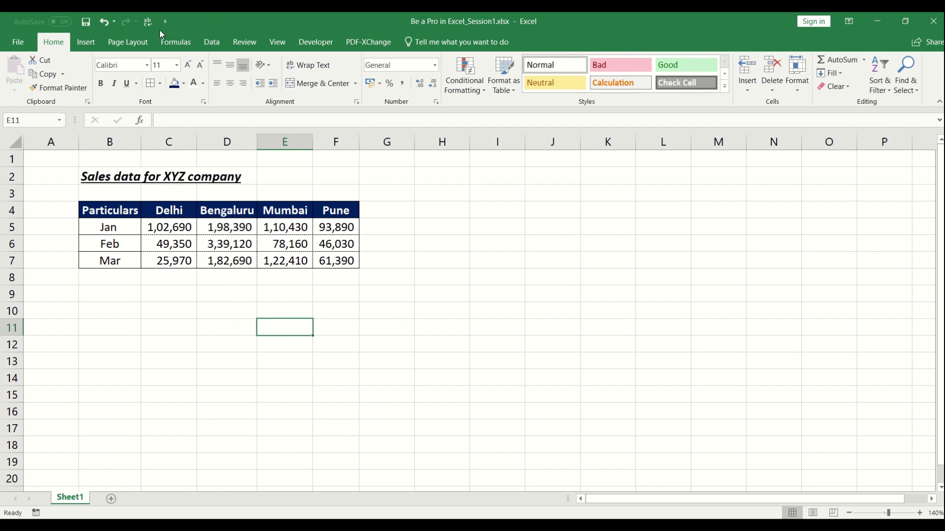
left_click(278, 43)
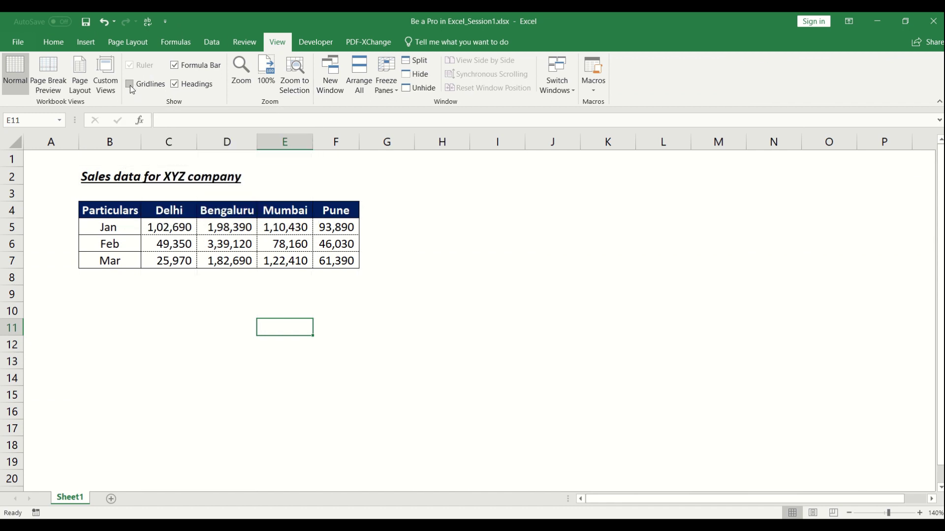
left_click(135, 88)
left_click(487, 204)
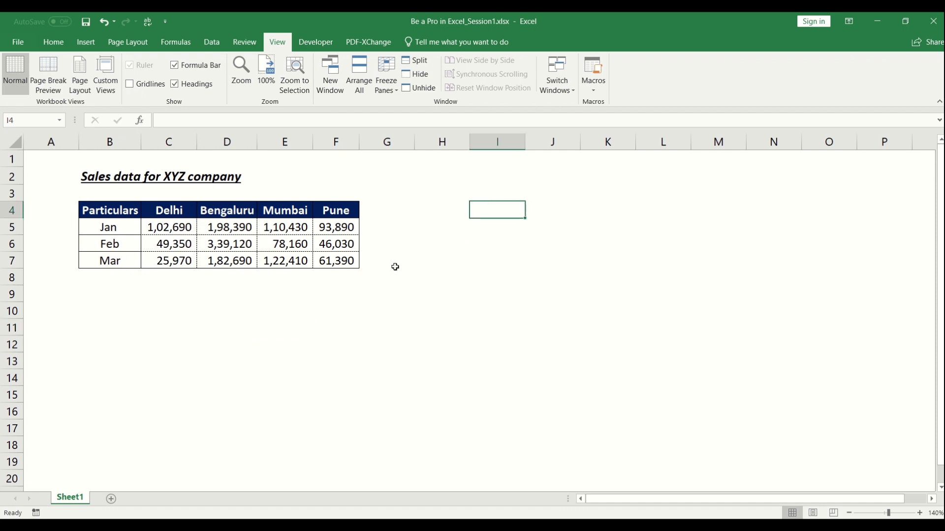
left_click(129, 240)
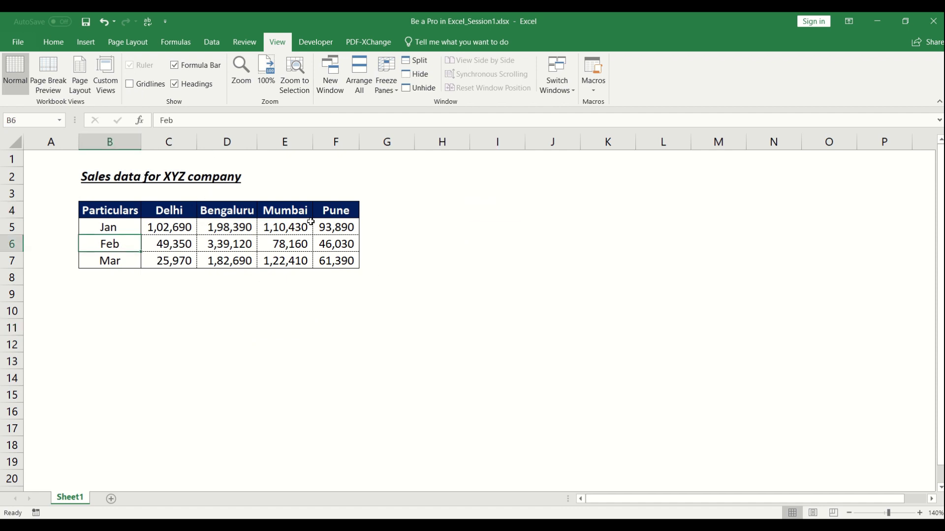
left_click(416, 243)
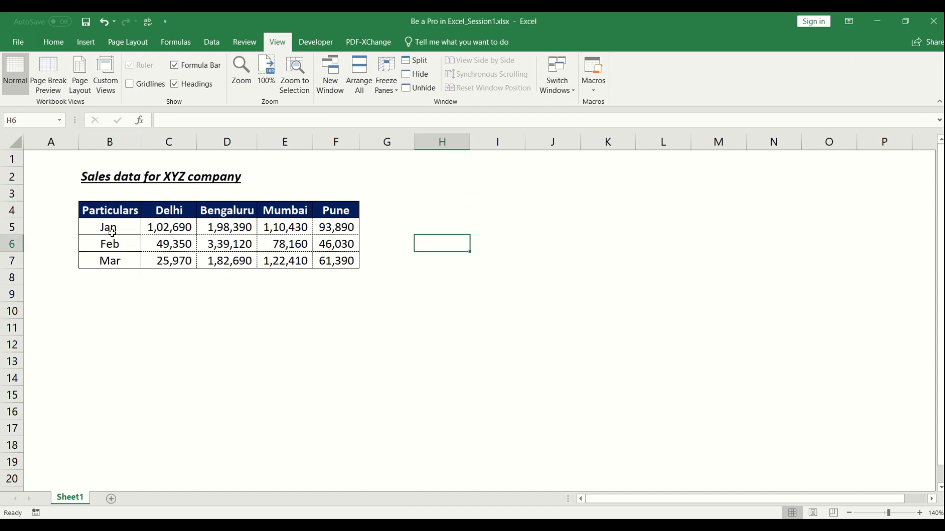
left_click_drag(173, 230, 322, 259)
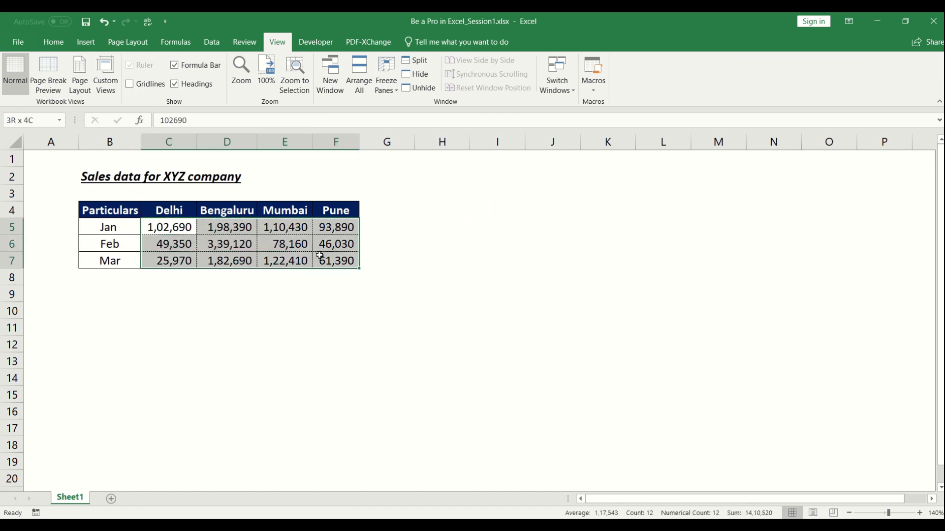
left_click(220, 328)
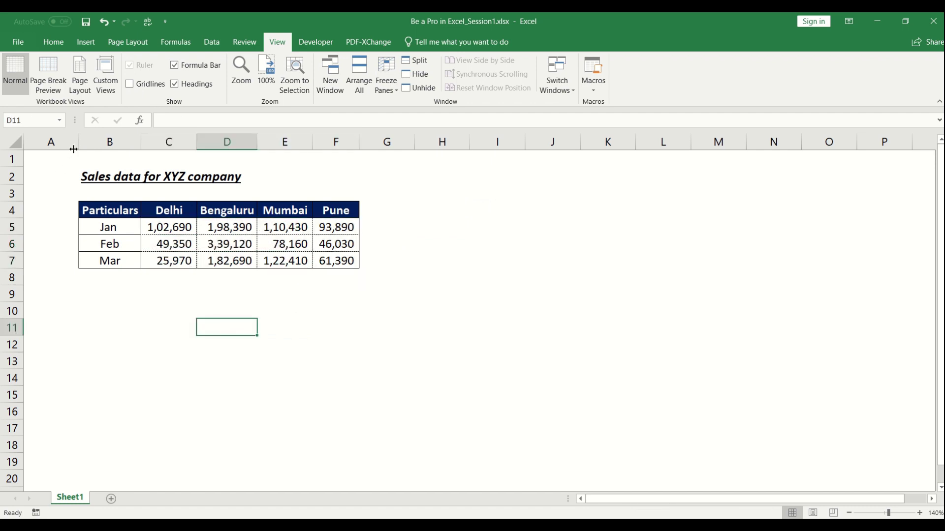
left_click(51, 42)
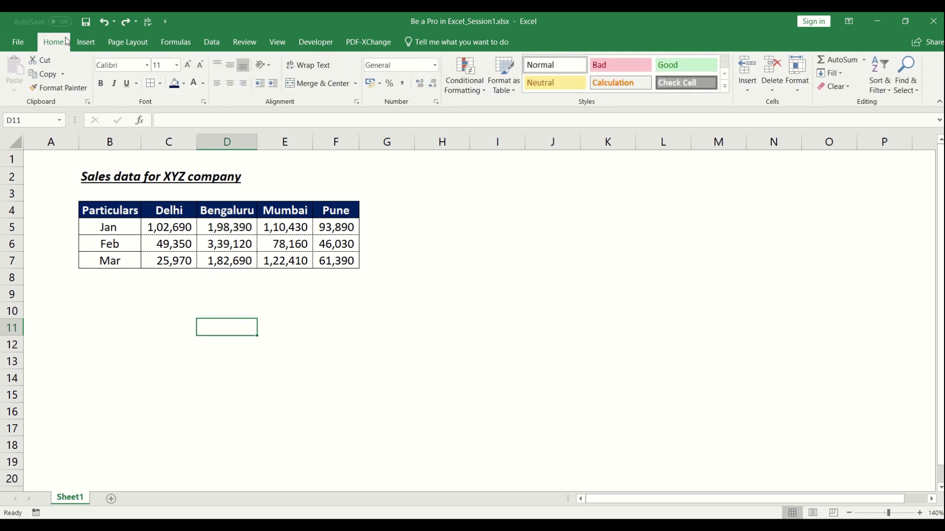